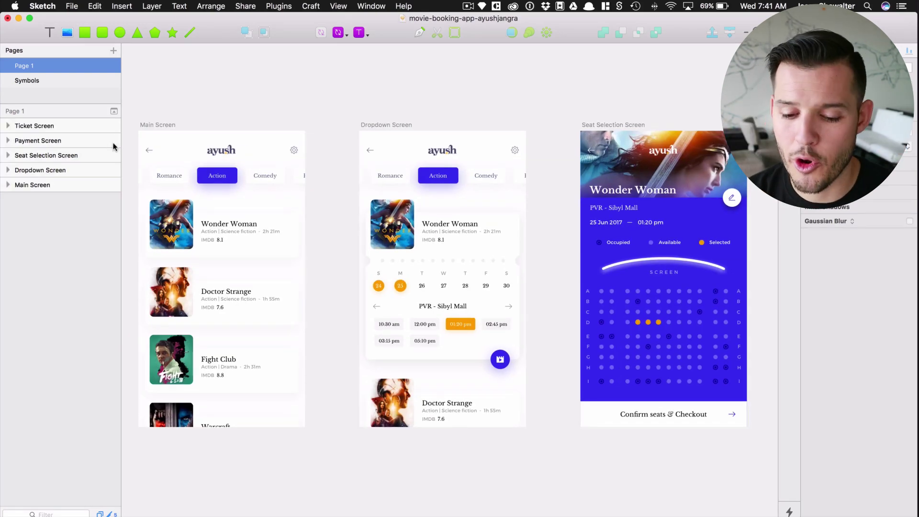
Step: Inspect the symbols on the Symbols page, including Tag/Blue and Tag/White, then return to Page 1
{"action": "left_click", "coordinate": [49, 82]}
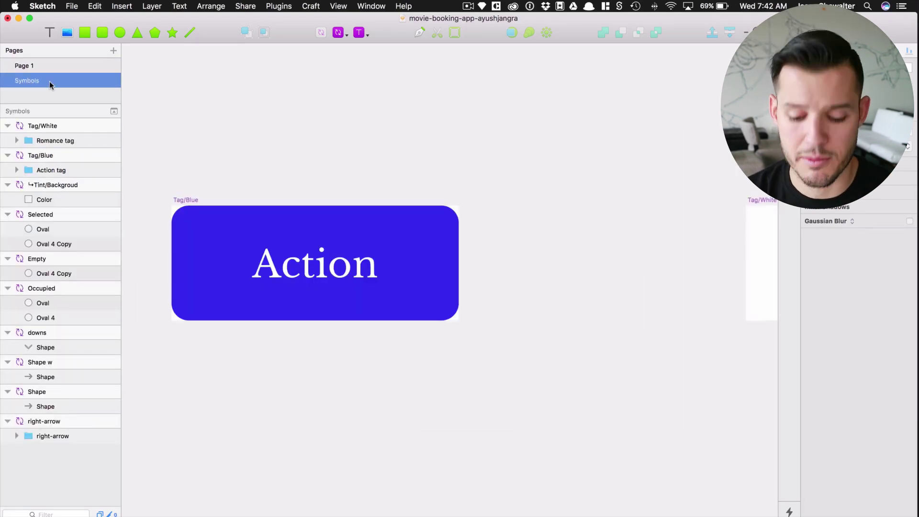
{"action": "key", "text": "super+1"}
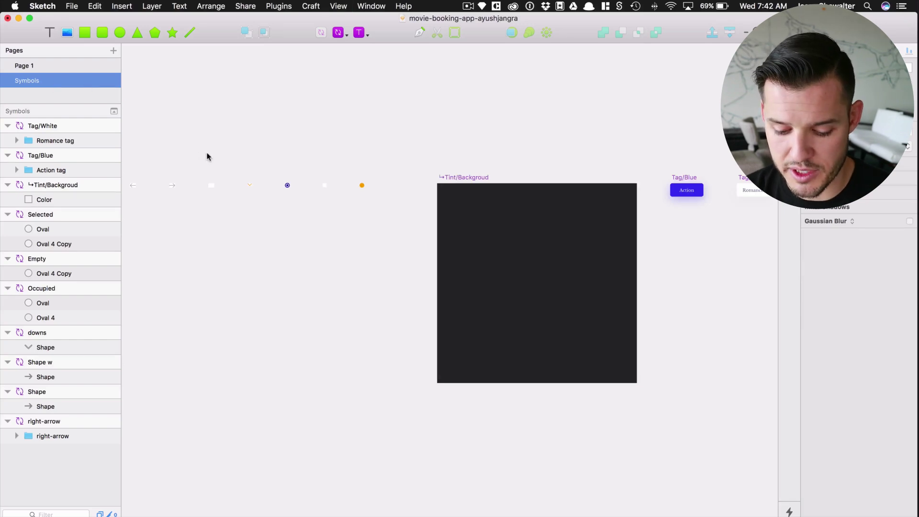
{"action": "left_click_drag", "start_coordinate": [128, 167], "coordinate": [365, 225]}
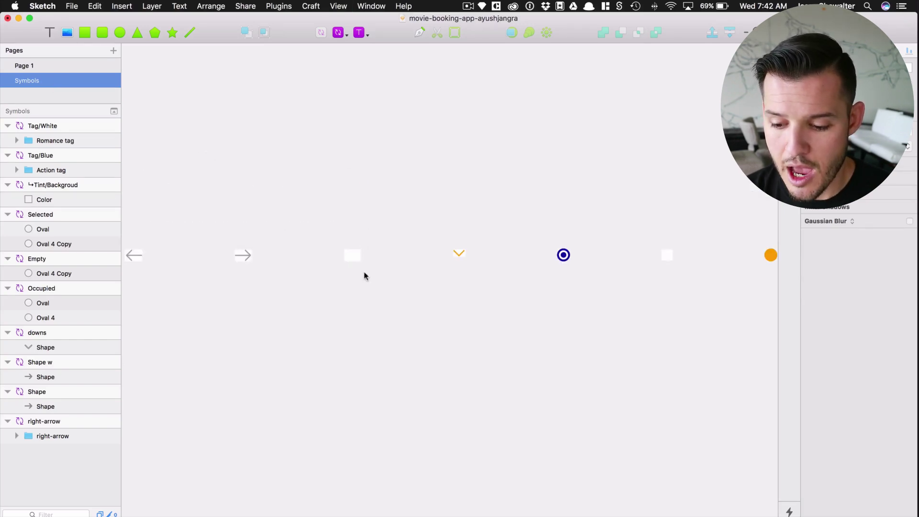
{"action": "scroll", "coordinate": [365, 273], "scroll_direction": "right", "scroll_amount": 10}
{"action": "scroll", "coordinate": [531, 343], "scroll_direction": "up", "scroll_amount": 5}
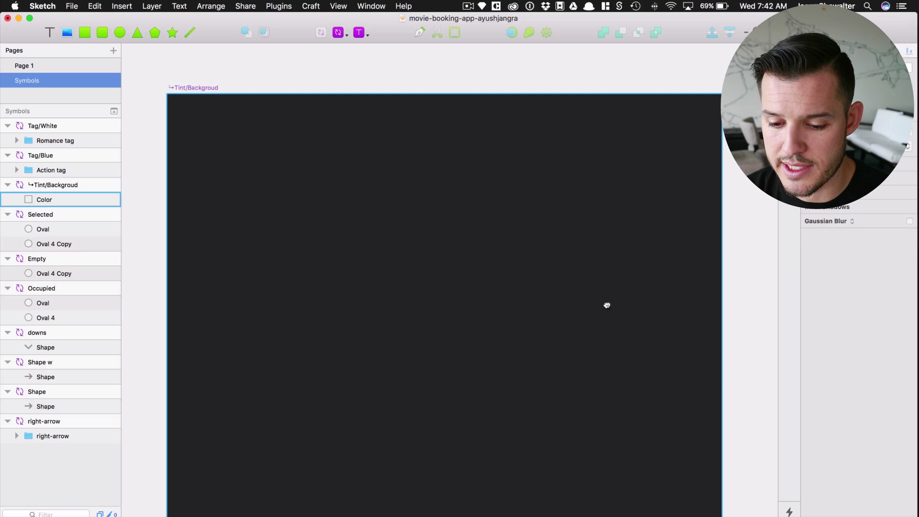
{"action": "left_click_drag", "start_coordinate": [608, 304], "coordinate": [218, 303]}
{"action": "left_click_drag", "start_coordinate": [501, 324], "coordinate": [394, 354]}
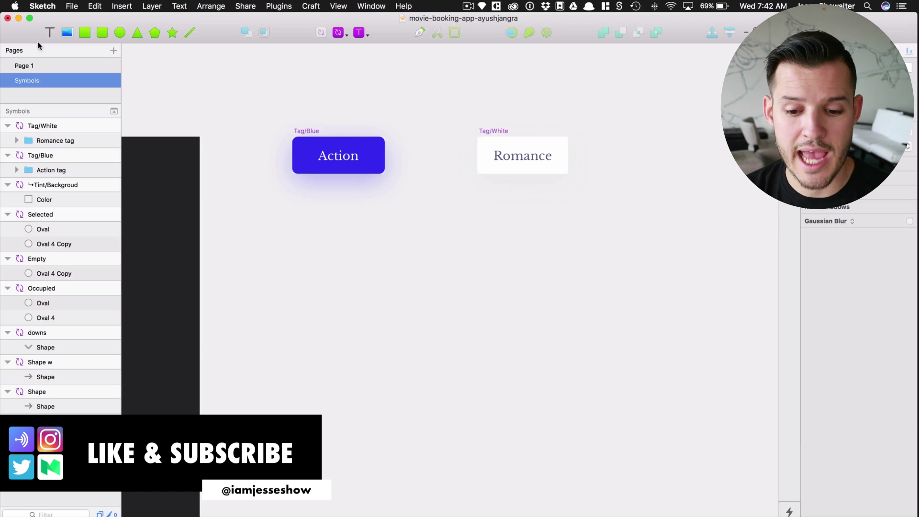
{"action": "left_click", "coordinate": [48, 65]}
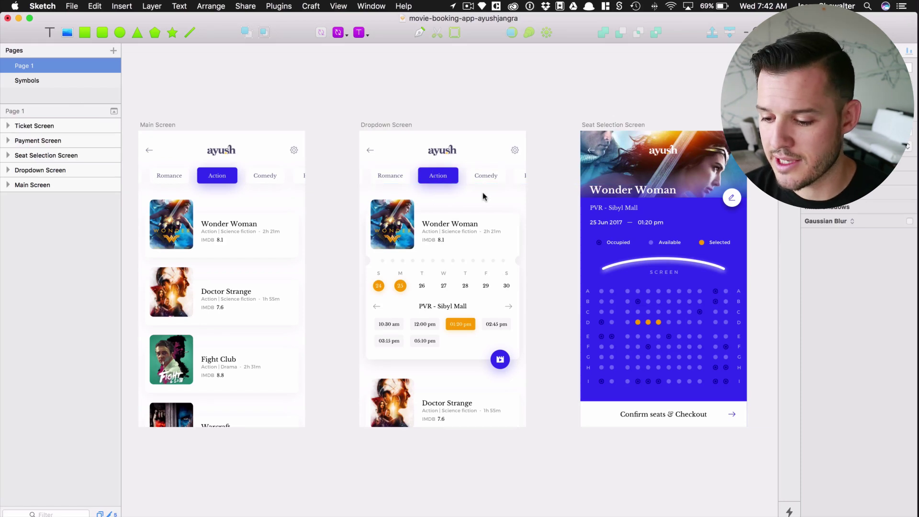
Step: Convert the Seat Selection Screen's Fav Button into a symbol sent to the Symbols page
{"action": "left_click", "coordinate": [732, 201]}
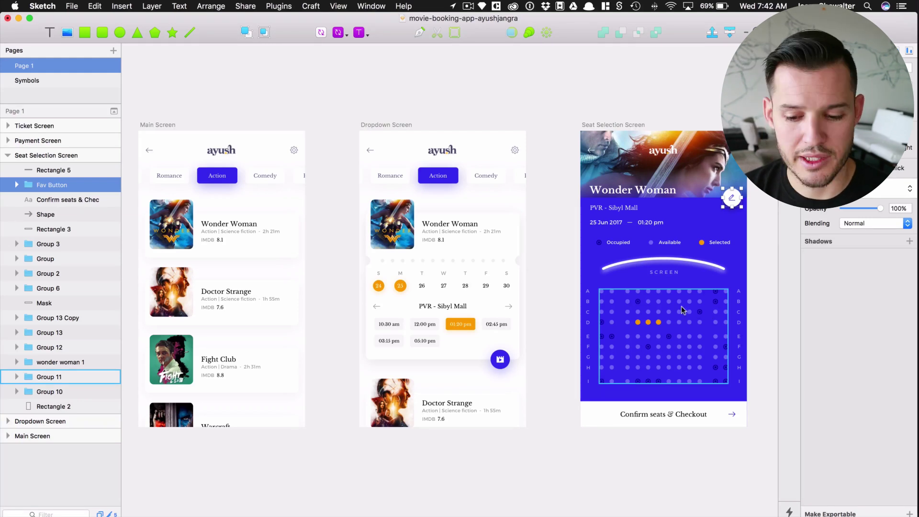
{"action": "left_click", "coordinate": [322, 32]}
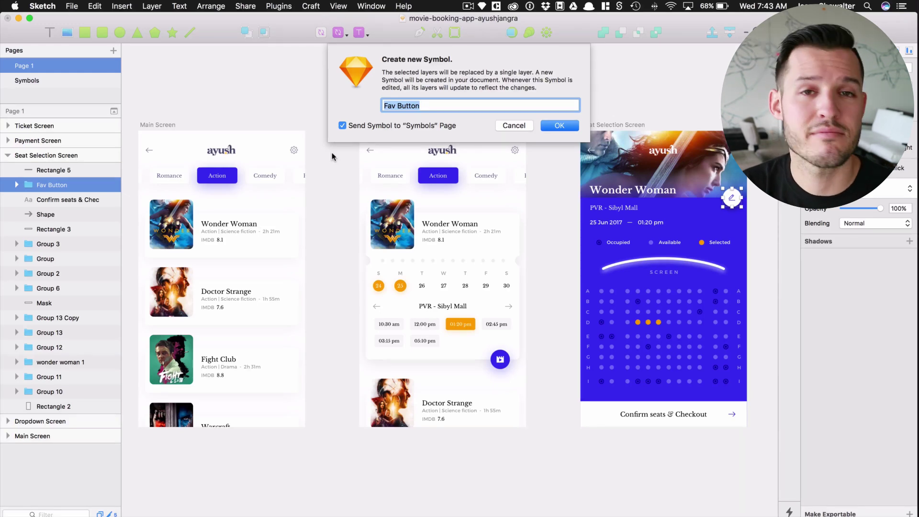
{"action": "left_click", "coordinate": [549, 125]}
Step: Find and select the new Fav Button symbol on the Symbols page, collapsing all layers
{"action": "left_click", "coordinate": [75, 81]}
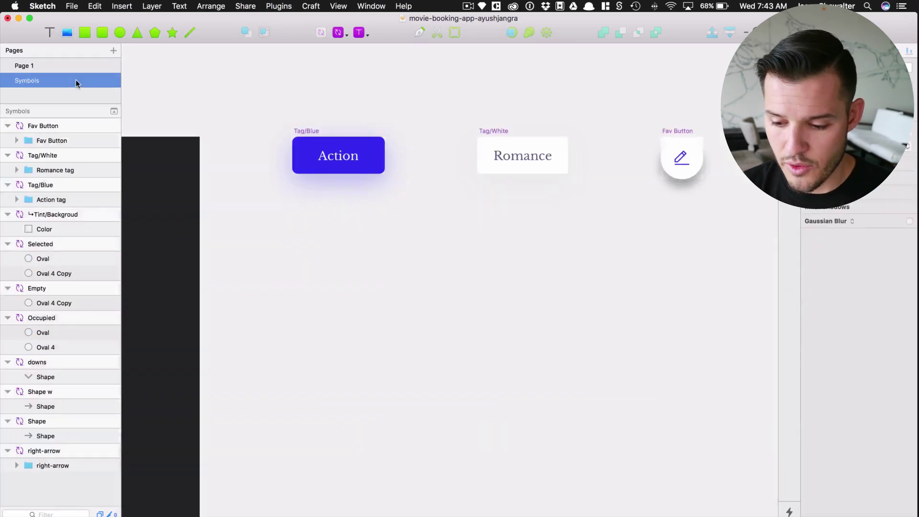
{"action": "scroll", "coordinate": [788, 243], "scroll_direction": "up", "scroll_amount": 5}
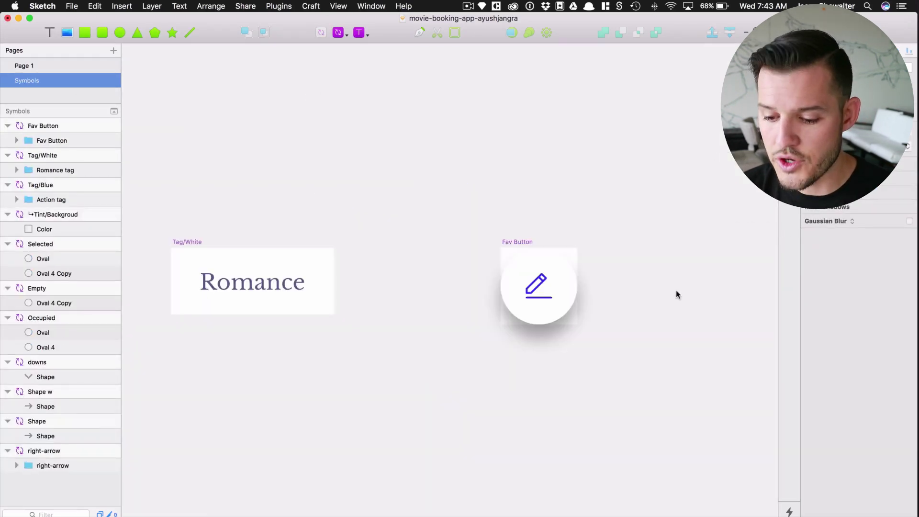
{"action": "scroll", "coordinate": [675, 294], "scroll_direction": "down", "scroll_amount": 3}
{"action": "key", "text": "super+alt+Left"}
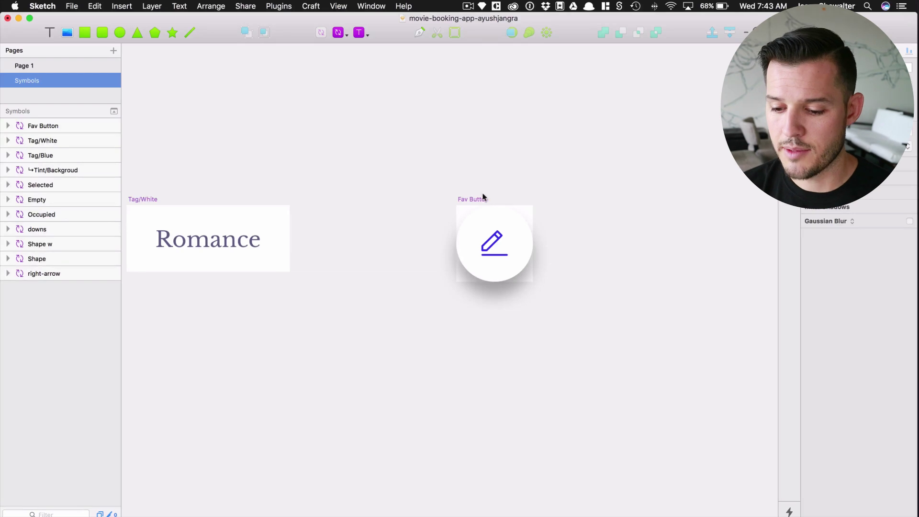
{"action": "left_click", "coordinate": [483, 198]}
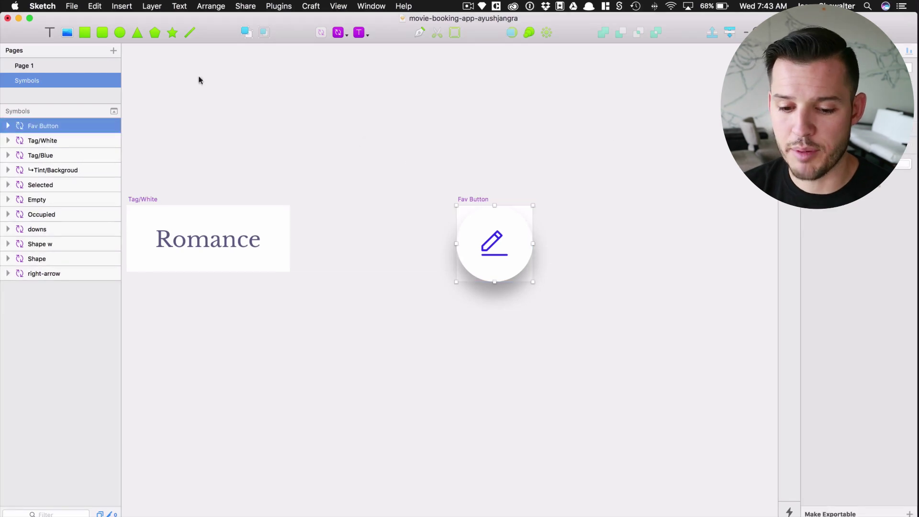
Step: Insert a Fav Button symbol instance above the screens on Page 1
{"action": "left_click", "coordinate": [53, 66]}
{"action": "left_click", "coordinate": [339, 33]}
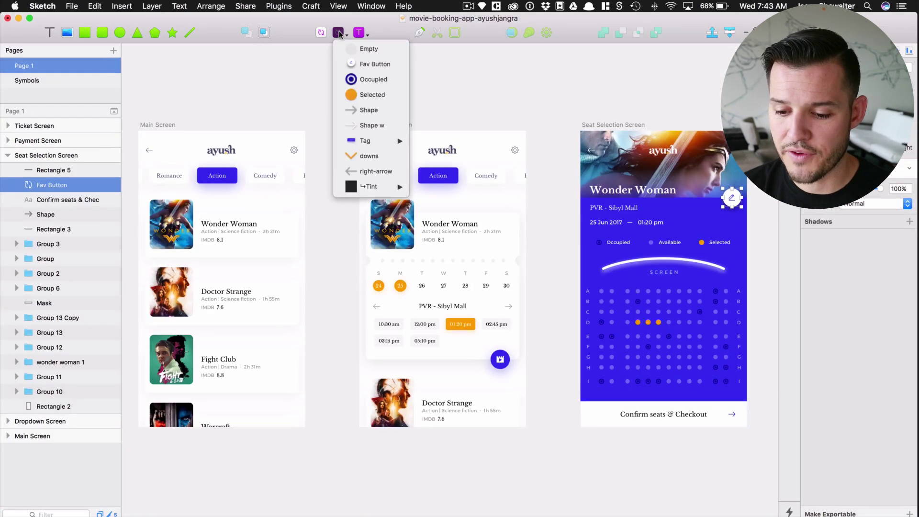
{"action": "left_click", "coordinate": [365, 65]}
{"action": "left_click", "coordinate": [356, 78]}
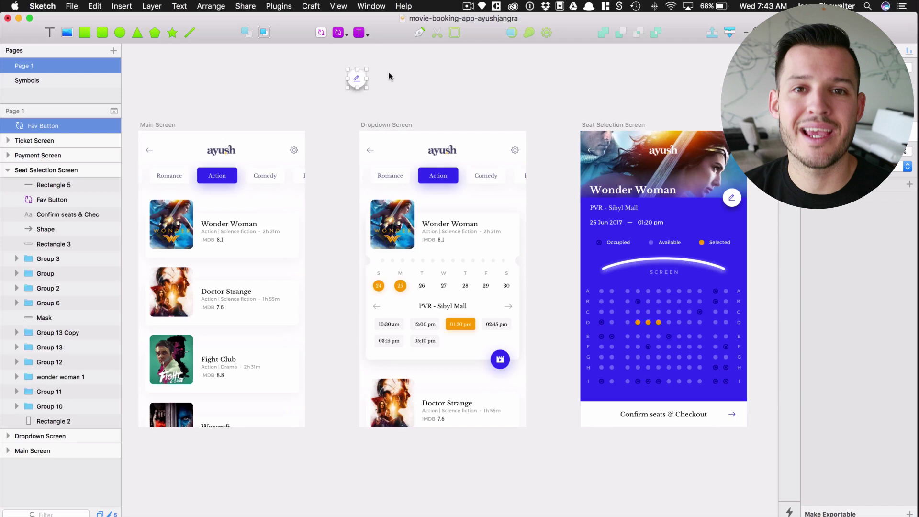
Step: Change the Fav Button symbol's pencil shape fill to red EE3B3B
{"action": "left_click", "coordinate": [52, 81]}
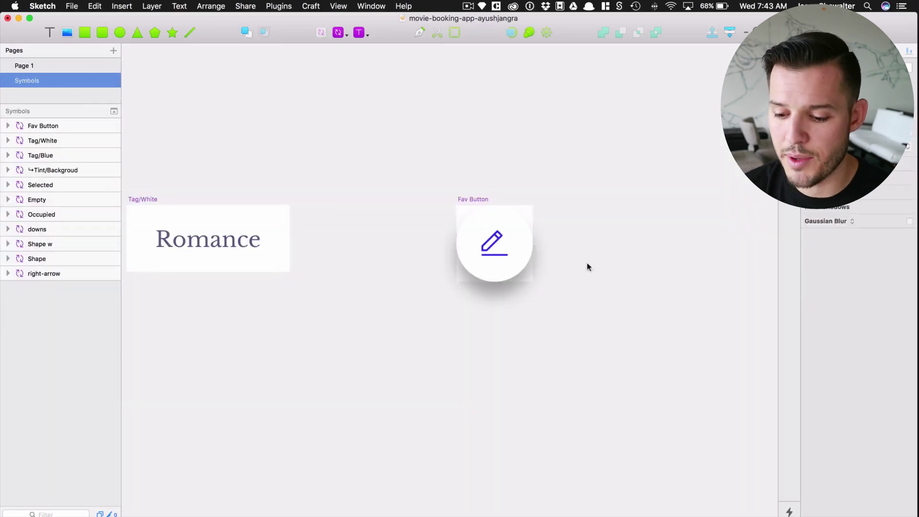
{"action": "left_click", "coordinate": [492, 240], "text": "super"}
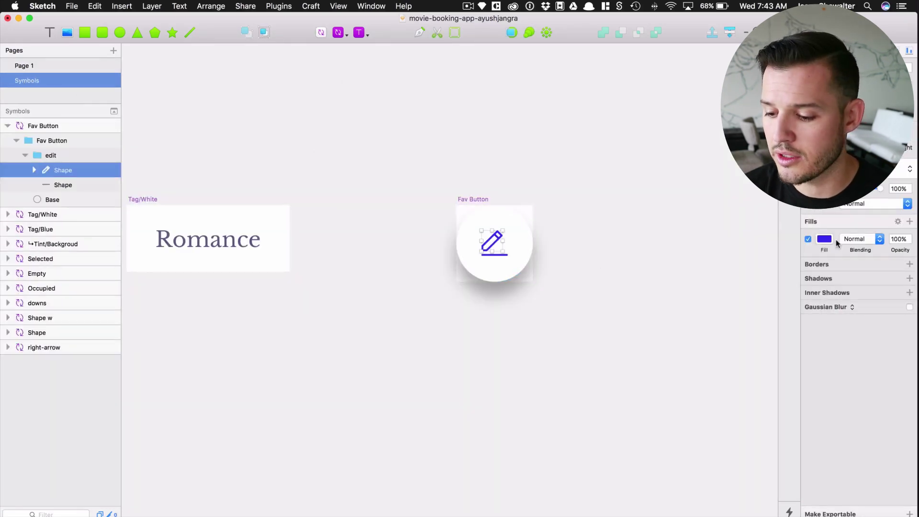
{"action": "left_click", "coordinate": [828, 241]}
{"action": "left_click_drag", "start_coordinate": [885, 372], "coordinate": [894, 372]}
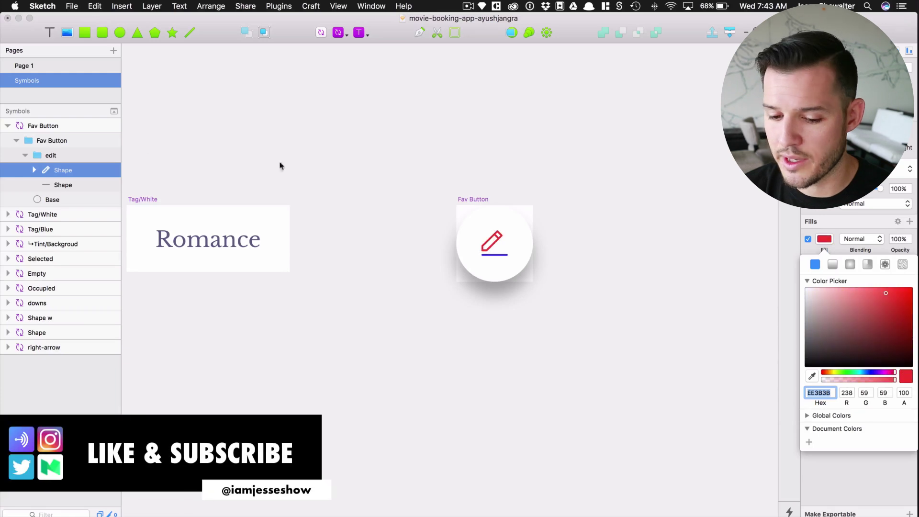
Step: Review the updated red-pencil Fav Button instances across the Page 1 screens
{"action": "left_click", "coordinate": [74, 68]}
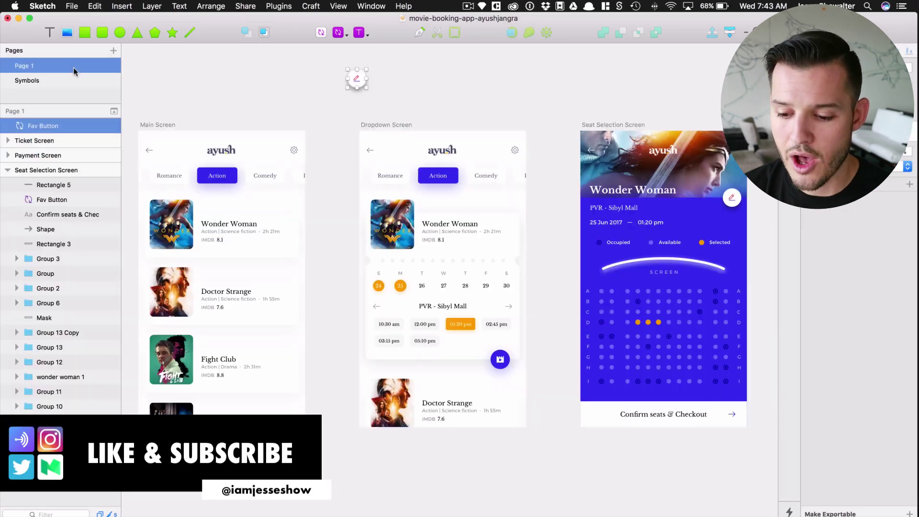
{"action": "left_click", "coordinate": [271, 98]}
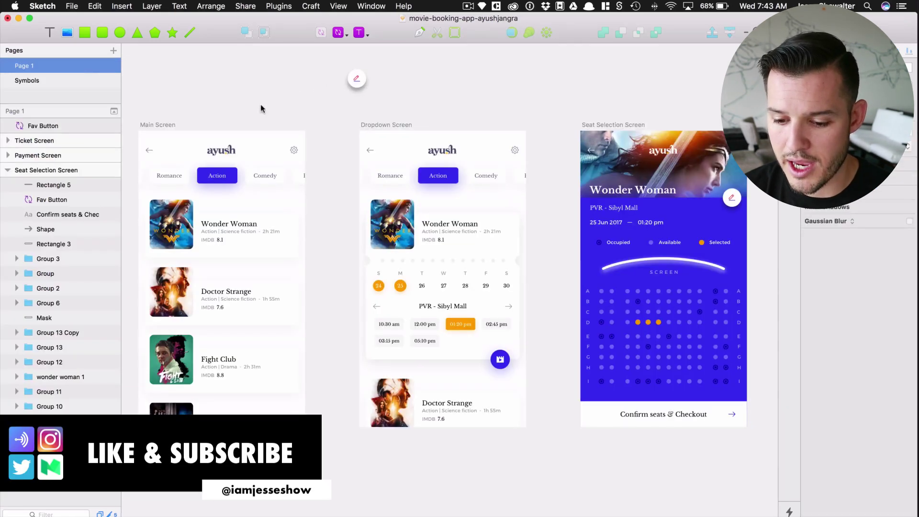
{"action": "left_click_drag", "start_coordinate": [261, 109], "coordinate": [197, 101]}
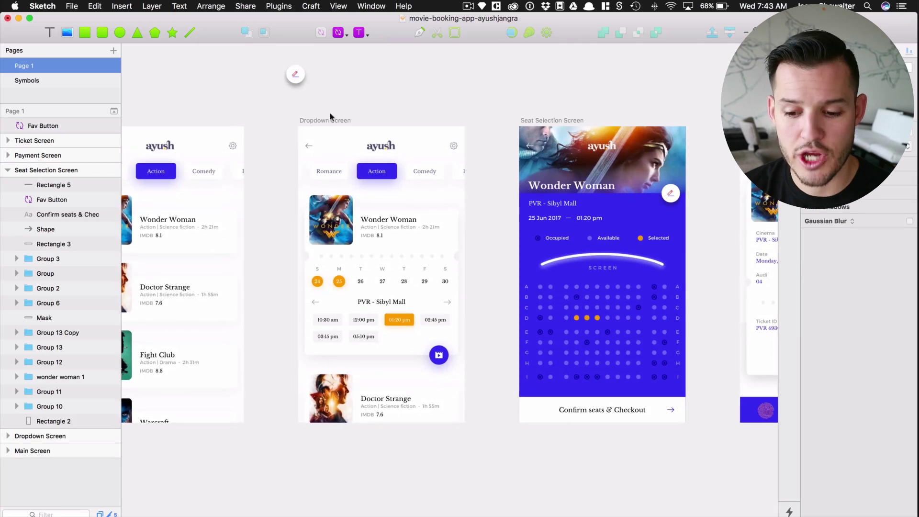
{"action": "scroll", "coordinate": [252, 101], "scroll_direction": "right", "scroll_amount": 5}
{"action": "scroll", "coordinate": [321, 69], "scroll_direction": "up", "scroll_amount": 3}
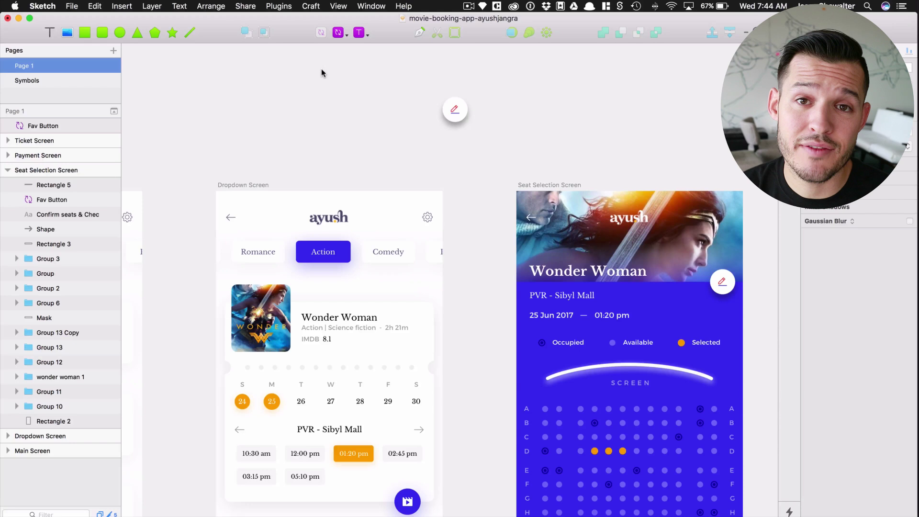
{"action": "left_click", "coordinate": [340, 32]}
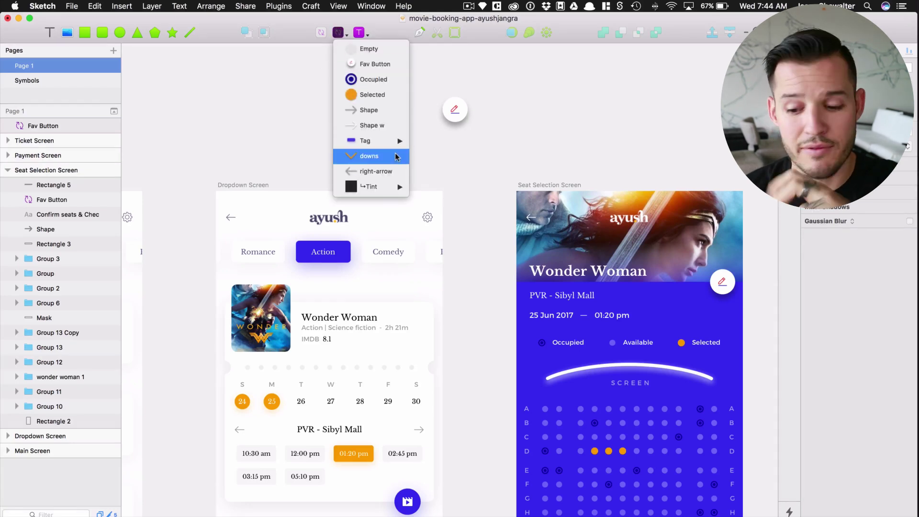
{"action": "left_click", "coordinate": [476, 67]}
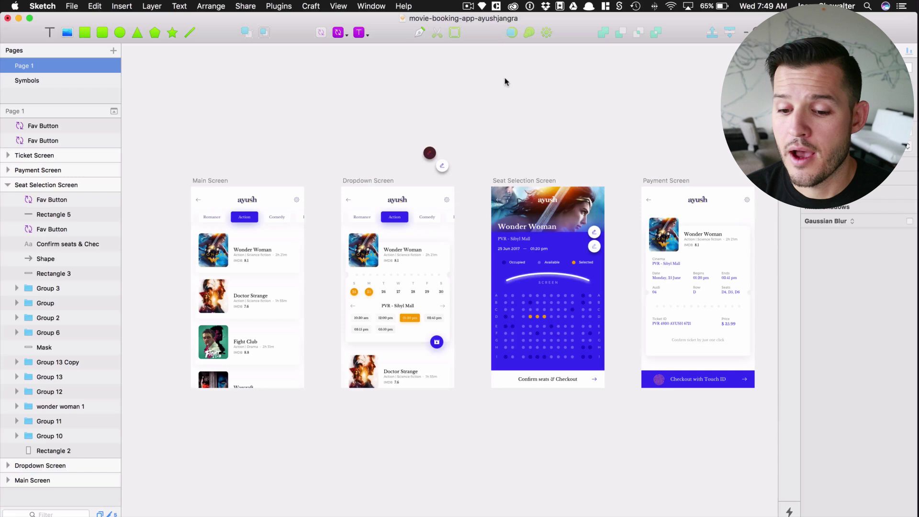
Step: Open the Symbols insert list on Page 1
{"action": "left_click", "coordinate": [340, 34]}
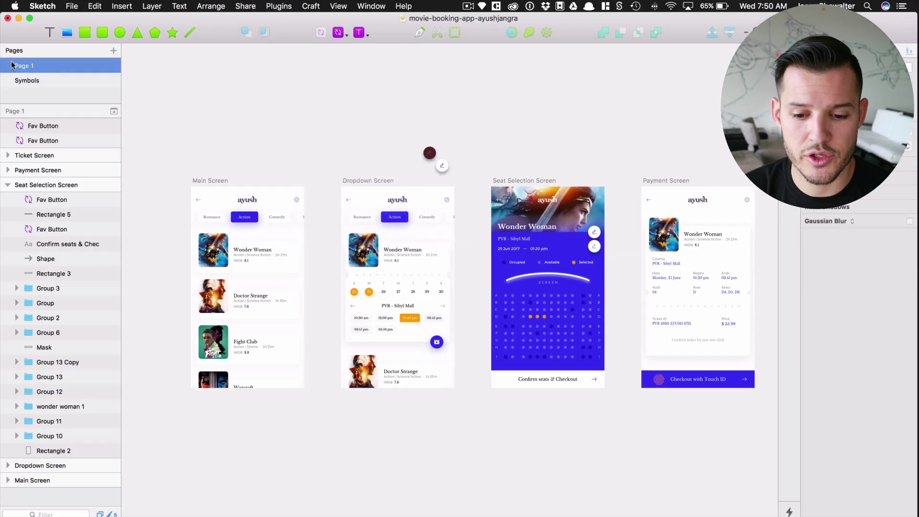
Step: Zoom the Symbols page in on the row of small icon symbols
{"action": "left_click", "coordinate": [29, 80]}
{"action": "left_click", "coordinate": [287, 192]}
{"action": "scroll", "coordinate": [335, 187], "scroll_direction": "left", "scroll_amount": 10}
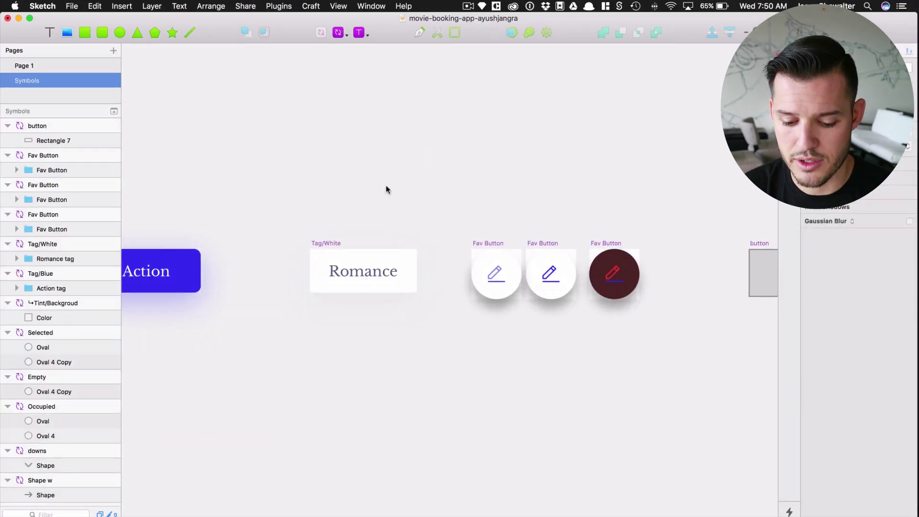
{"action": "key", "text": "super+1"}
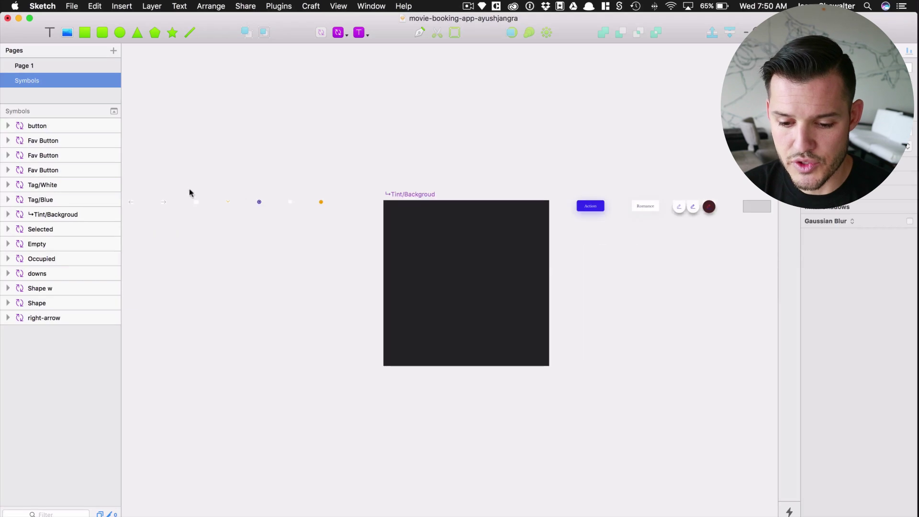
{"action": "left_click_drag", "start_coordinate": [292, 202], "coordinate": [127, 223]}
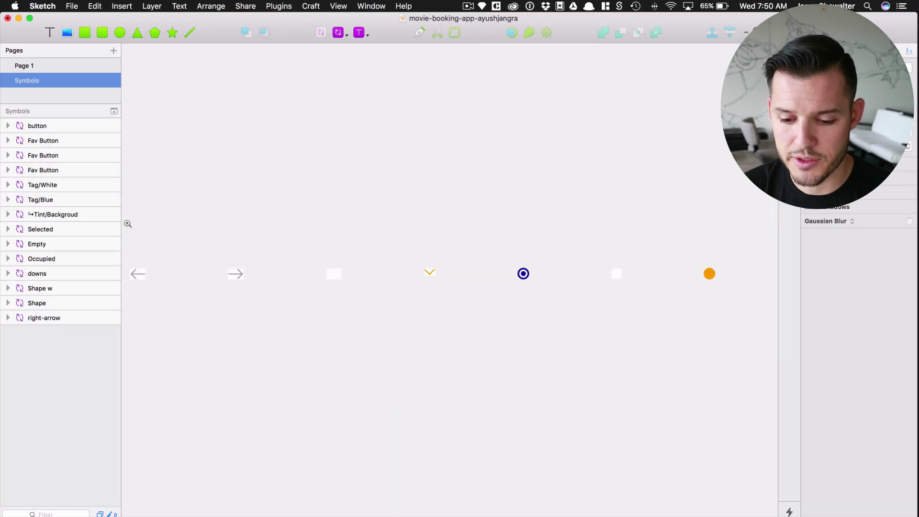
Step: Select the right-arrow symbol and start editing its name at the beginning
{"action": "left_click", "coordinate": [191, 255]}
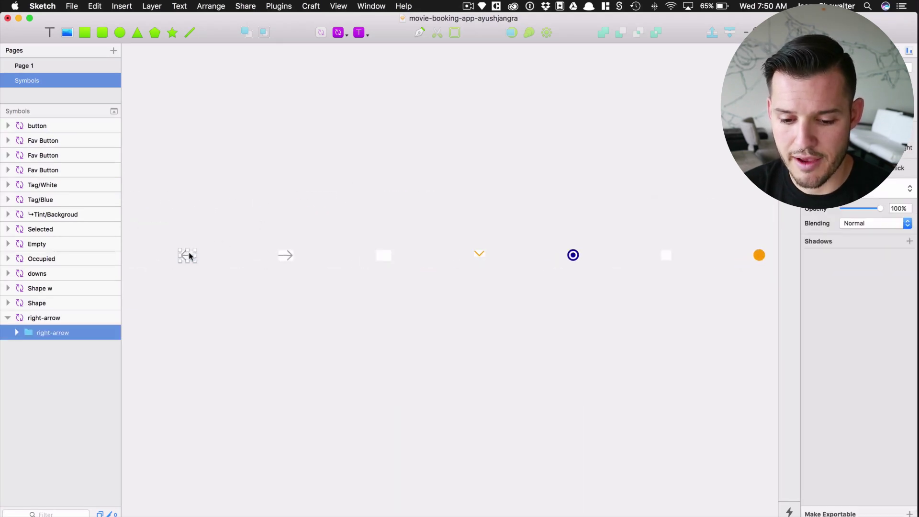
{"action": "left_click", "coordinate": [41, 321]}
{"action": "left_click", "coordinate": [8, 319]}
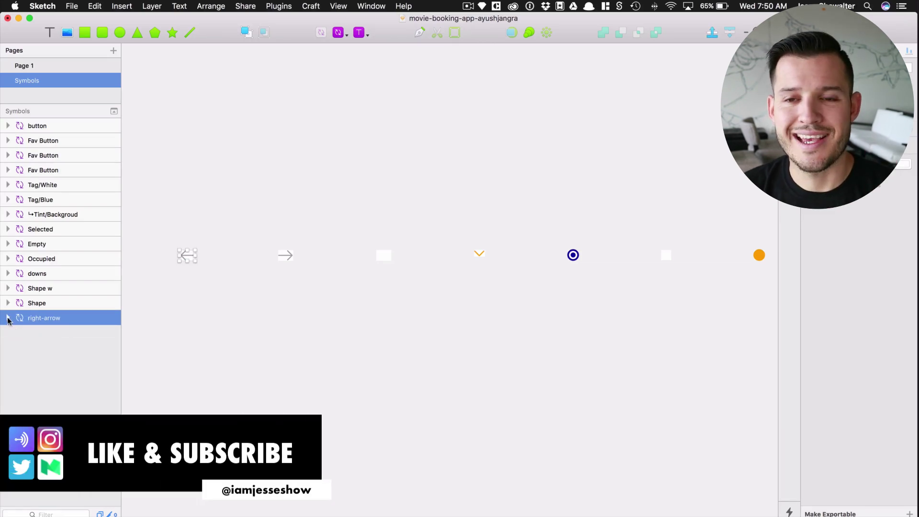
{"action": "double_click", "coordinate": [37, 319]}
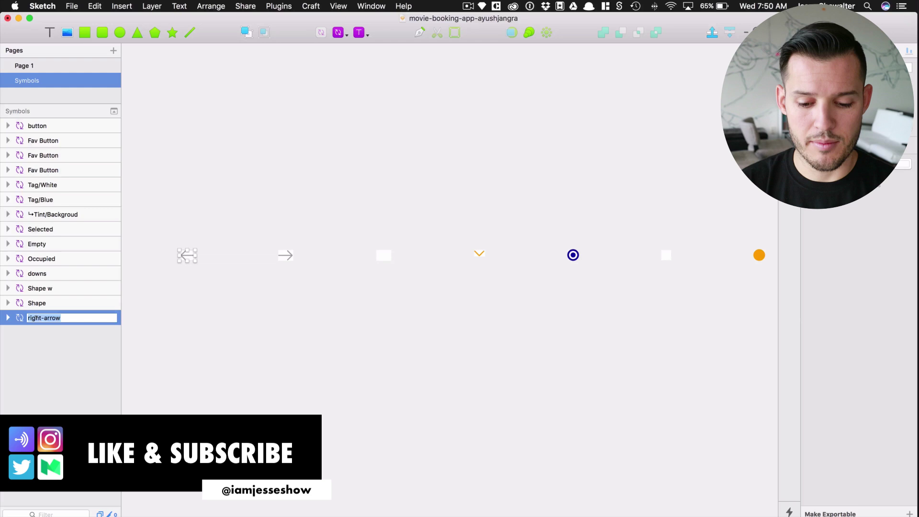
{"action": "key", "text": "Left"}
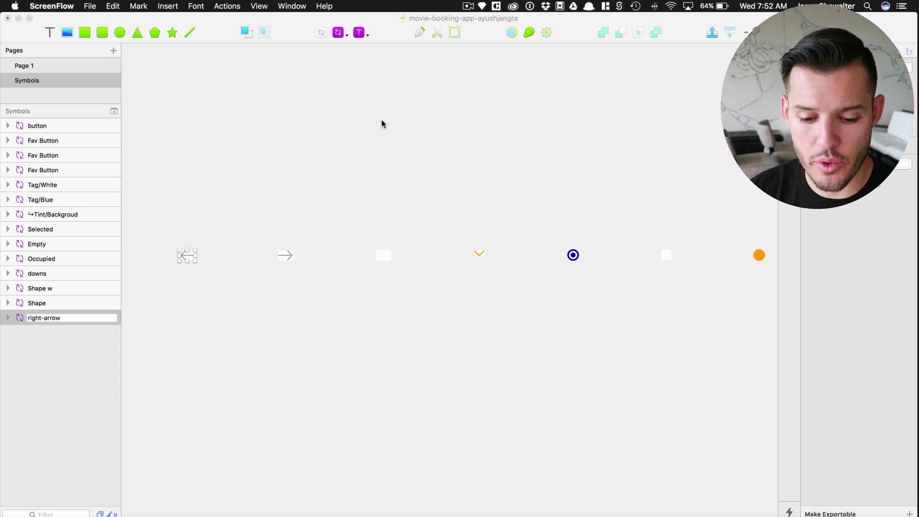
Step: Prefix the right-arrow symbol with icons/, renaming it icons/right-arrow
{"action": "left_click", "coordinate": [62, 317]}
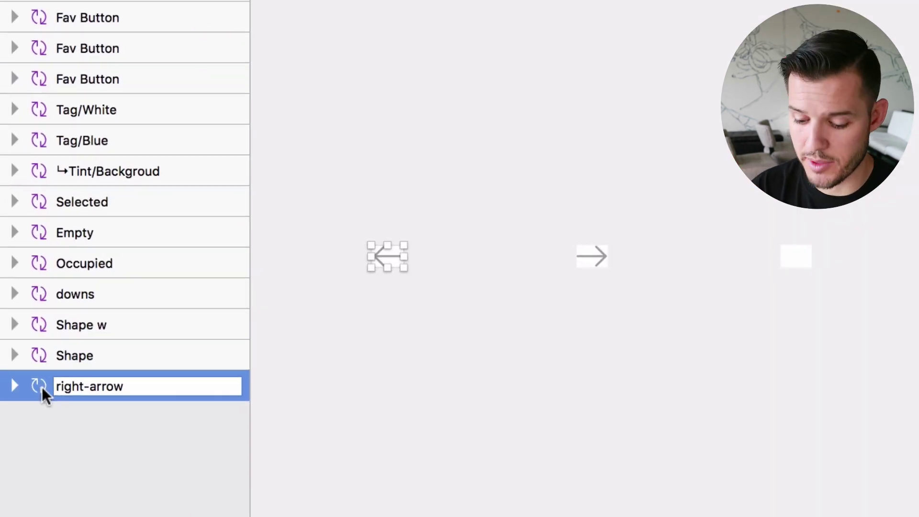
{"action": "type", "text": "icons"}
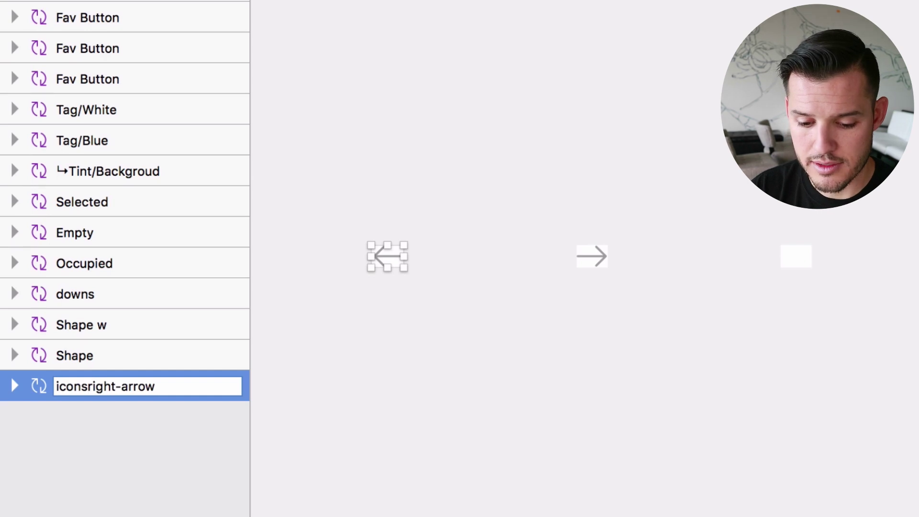
{"action": "type", "text": "/"}
{"action": "key", "text": "Return"}
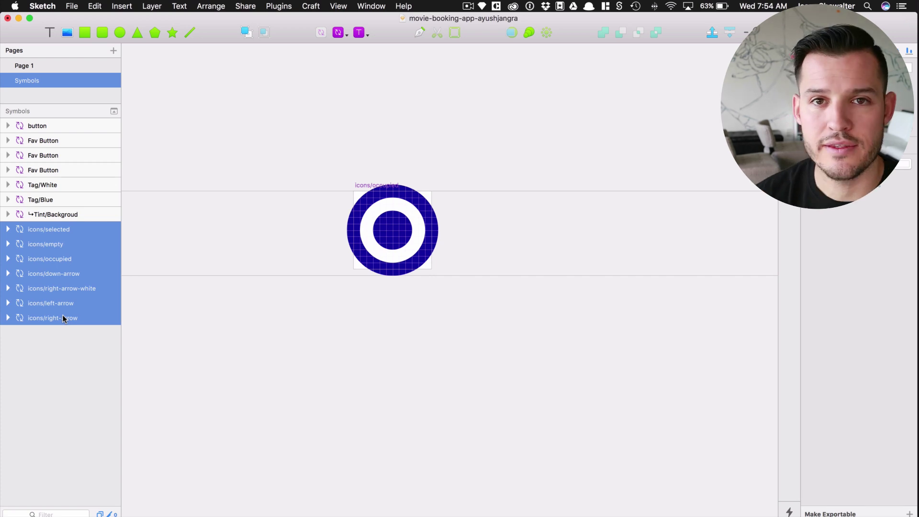
Step: On Page 1, check that the symbol insert list groups the icons under Icons
{"action": "left_click", "coordinate": [55, 67]}
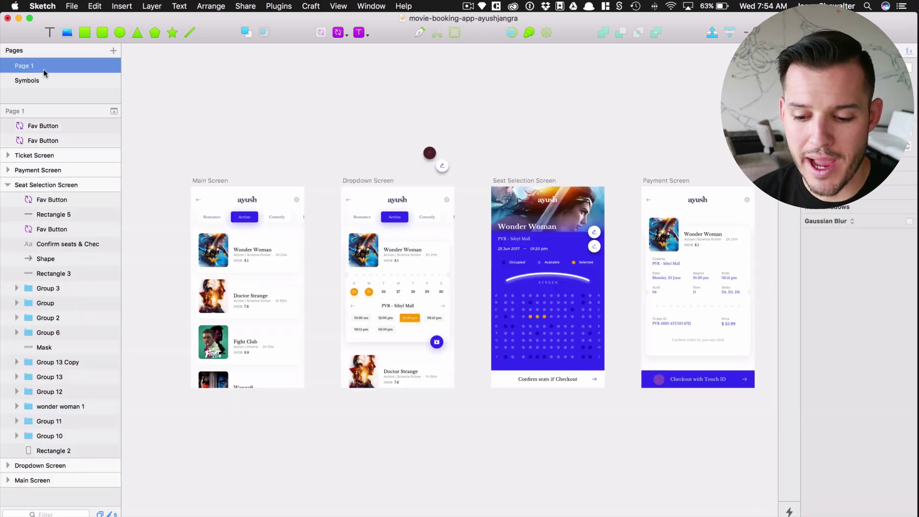
{"action": "left_click", "coordinate": [341, 34]}
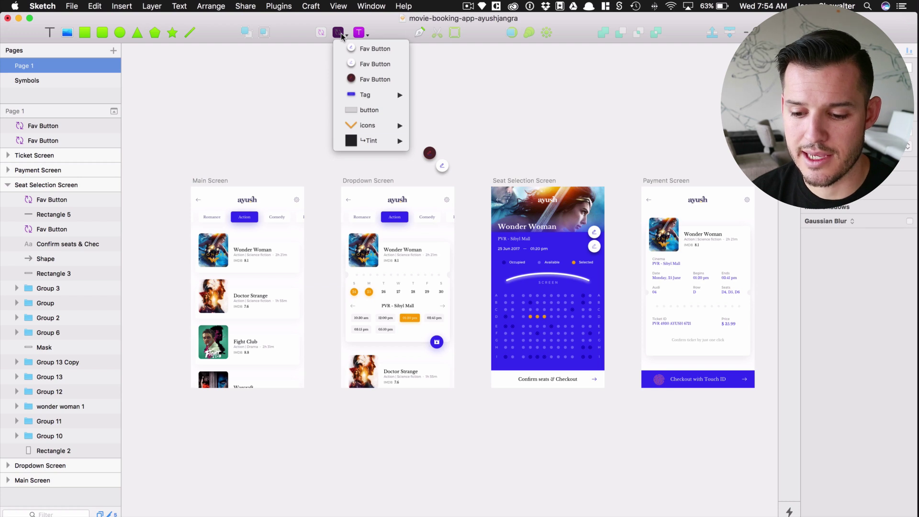
{"action": "mouse_move", "coordinate": [379, 125]}
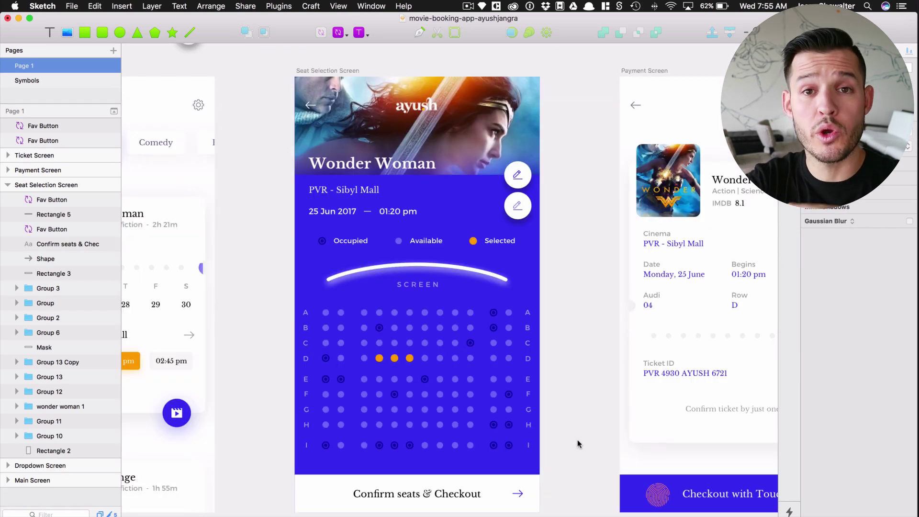
Step: Open the symbol insert list again and dismiss it without inserting anything
{"action": "left_click", "coordinate": [338, 33]}
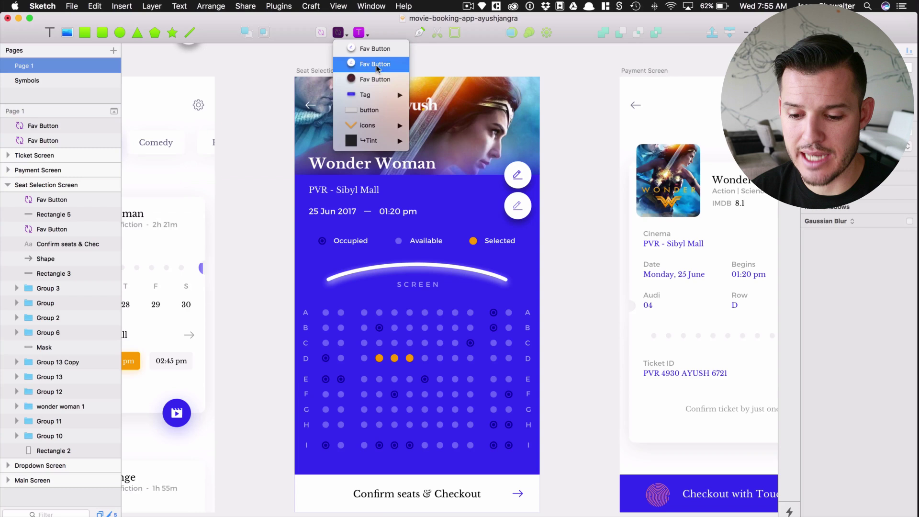
{"action": "left_click", "coordinate": [622, 132]}
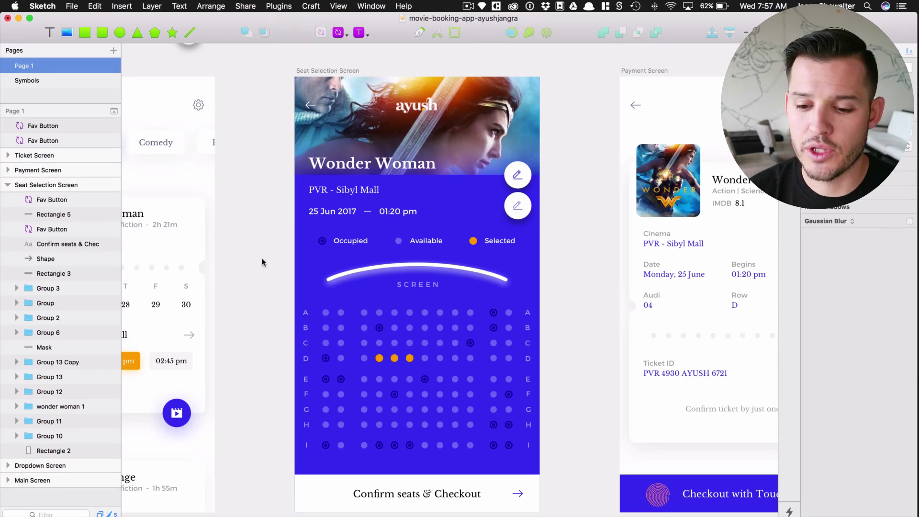
Step: On the Symbols page, bring up the Plugins menu's Merge duplicate symbols submenu
{"action": "left_click", "coordinate": [289, 4]}
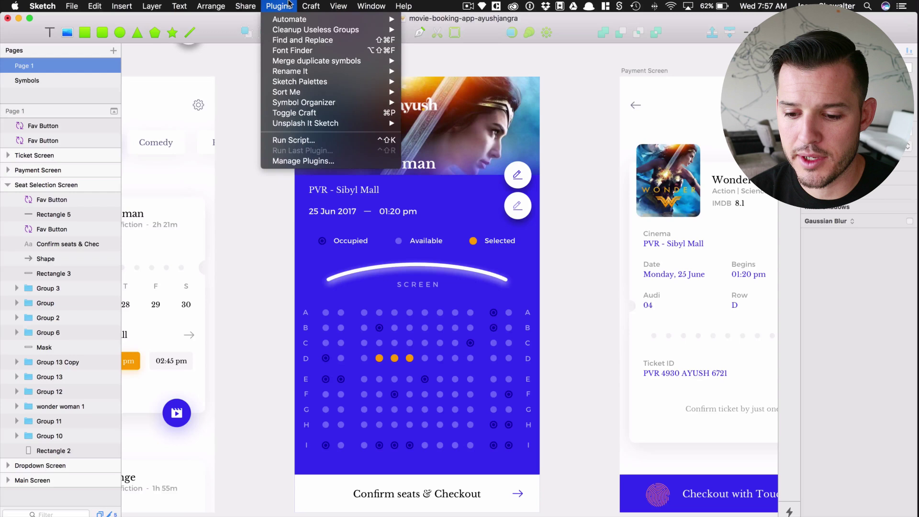
{"action": "mouse_move", "coordinate": [320, 65]}
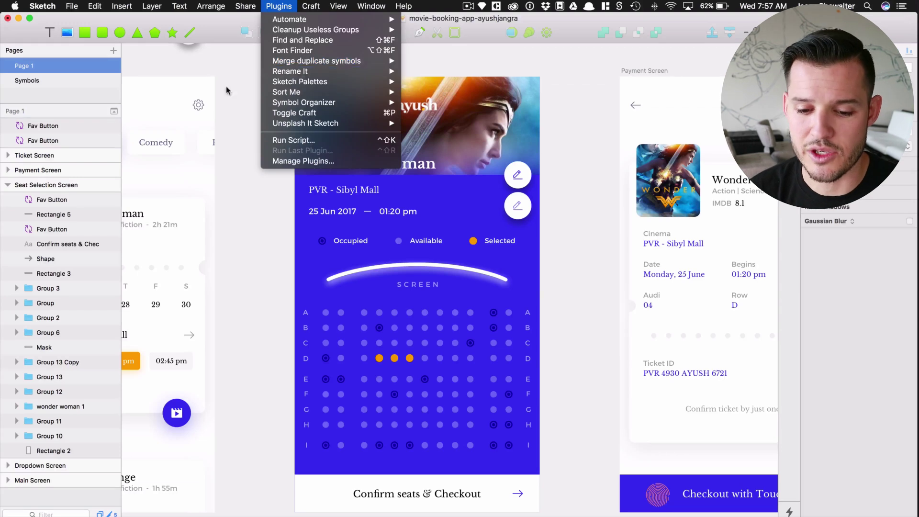
{"action": "left_click", "coordinate": [43, 81]}
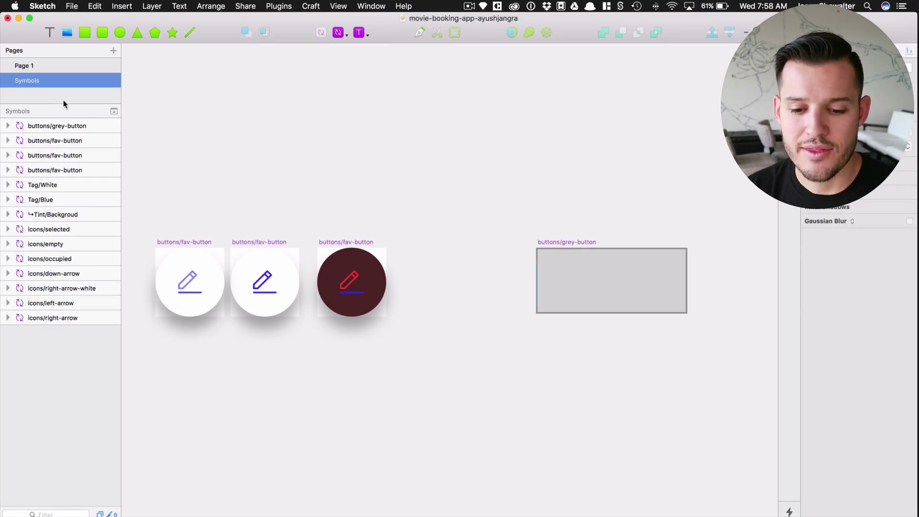
{"action": "left_click", "coordinate": [280, 6]}
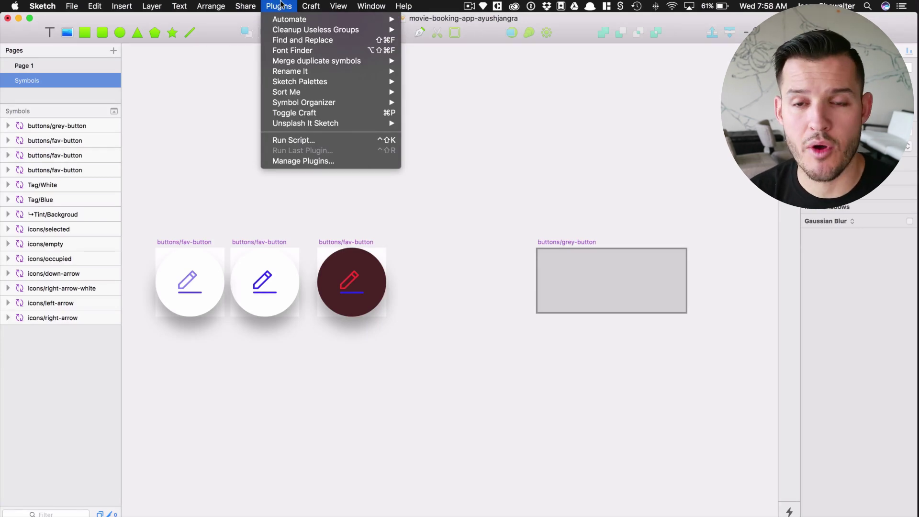
{"action": "mouse_move", "coordinate": [335, 61]}
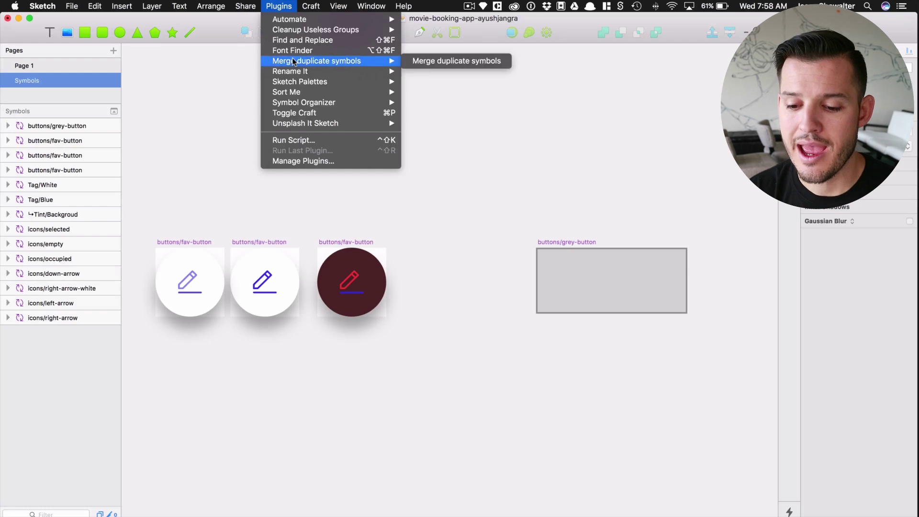
Step: Merge the three duplicate buttons/fav-button symbols into the white version used by two instances
{"action": "left_click", "coordinate": [441, 61]}
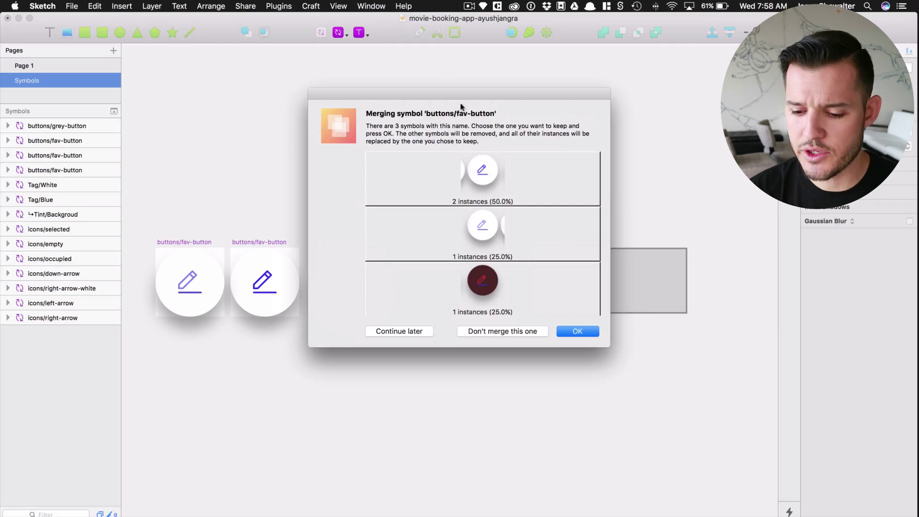
{"action": "left_click", "coordinate": [500, 186]}
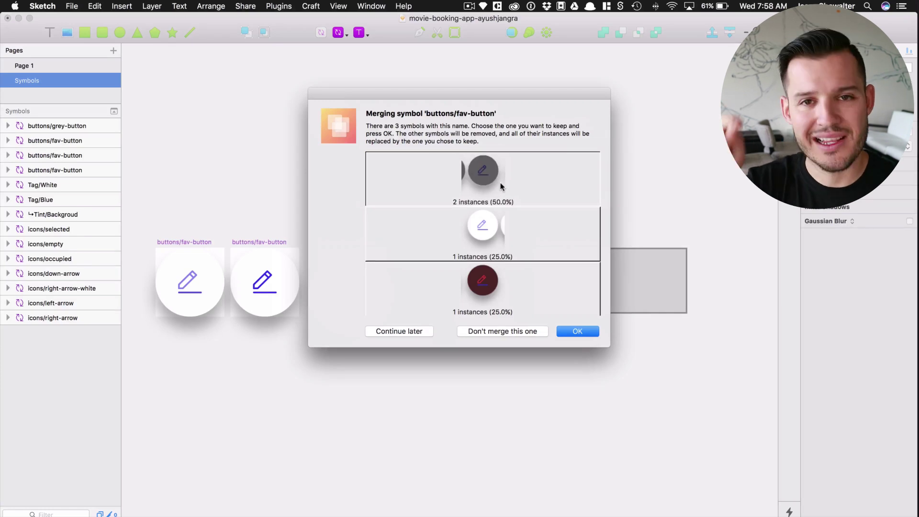
{"action": "left_click", "coordinate": [576, 331]}
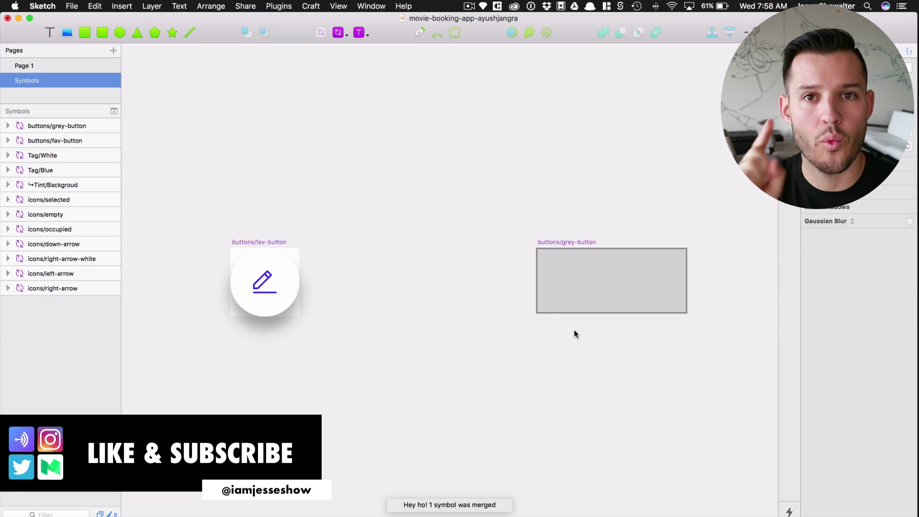
Step: Delete the three stray Fav Button instances from Page 1 and check the insert-symbol list
{"action": "left_click", "coordinate": [47, 65]}
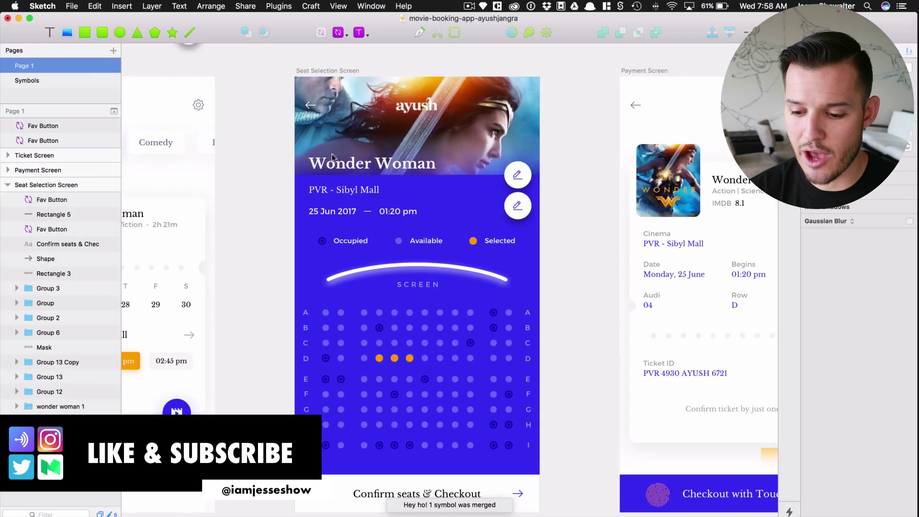
{"action": "scroll", "coordinate": [579, 180], "scroll_direction": "up", "scroll_amount": 5}
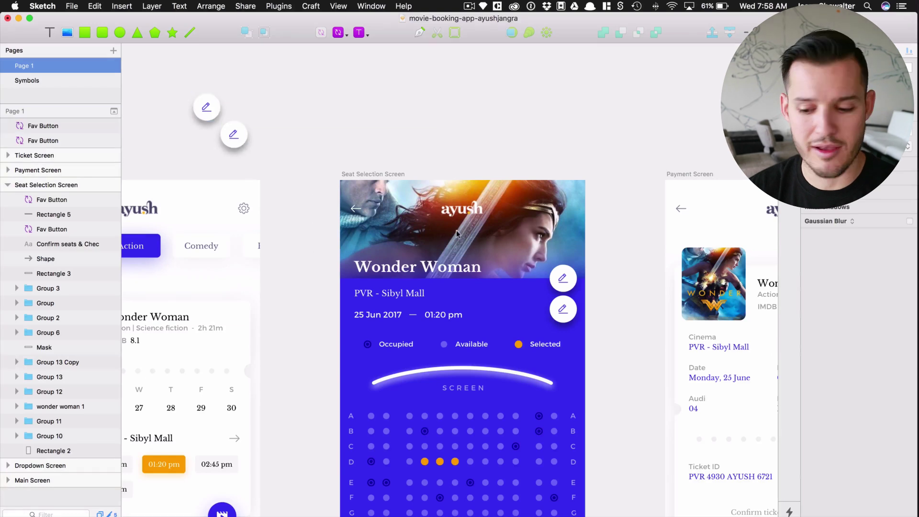
{"action": "left_click", "coordinate": [563, 309]}
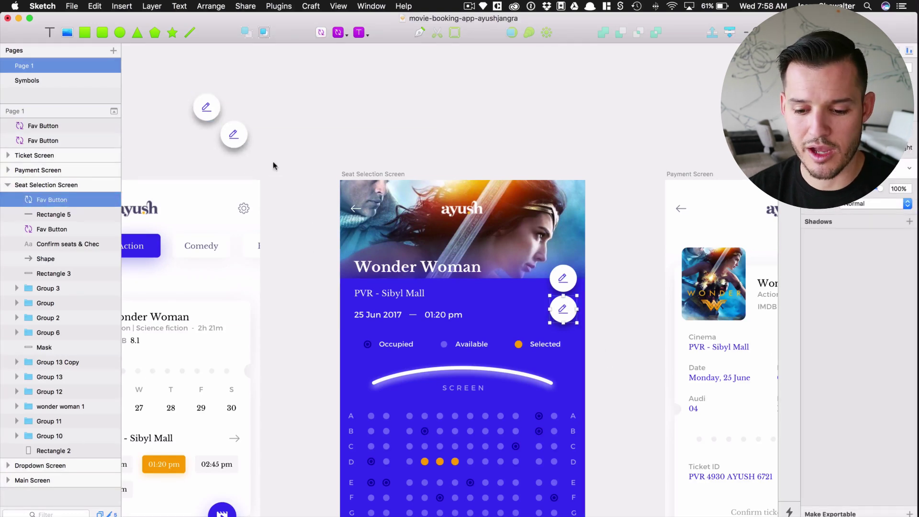
{"action": "left_click_drag", "start_coordinate": [277, 169], "coordinate": [195, 100]}
{"action": "key", "text": "Delete"}
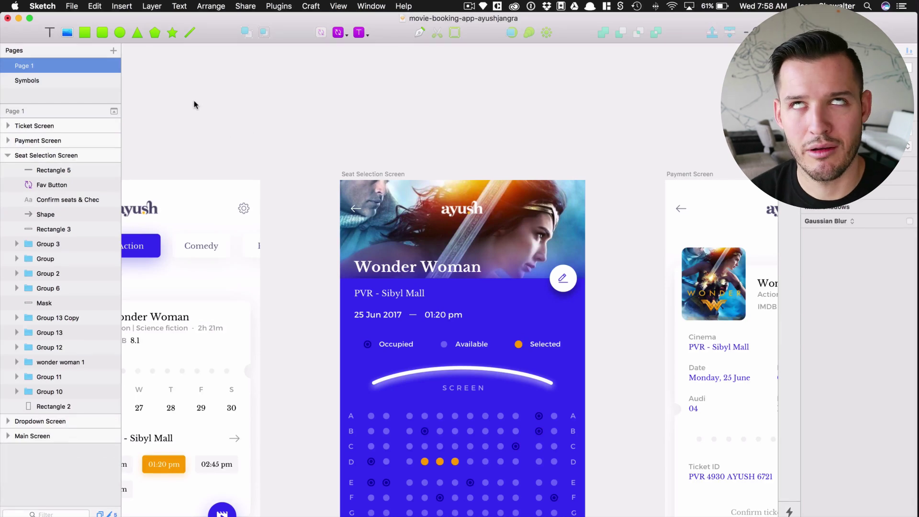
{"action": "left_click", "coordinate": [344, 34]}
{"action": "mouse_move", "coordinate": [401, 63]}
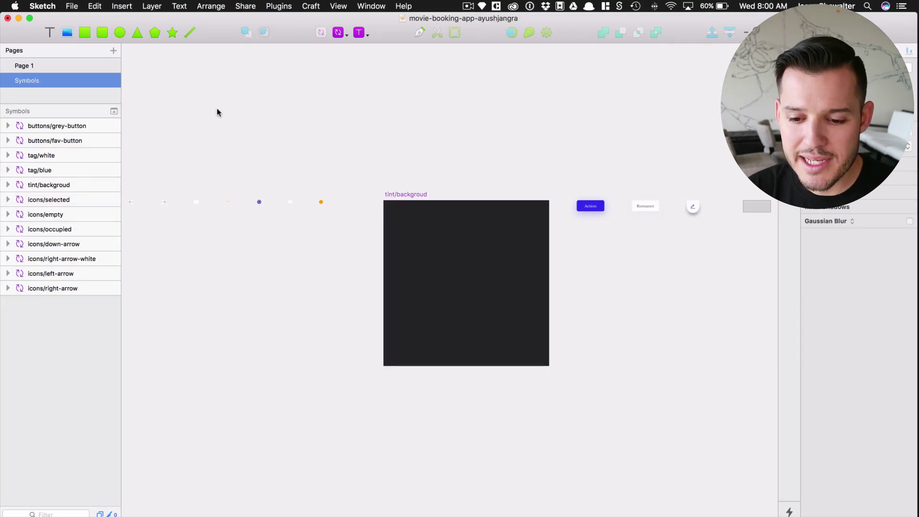
Step: Run Symbol Organizer grouping by 2nd level, with group titles and 50 px horizontal and vertical spacing
{"action": "left_click", "coordinate": [279, 6]}
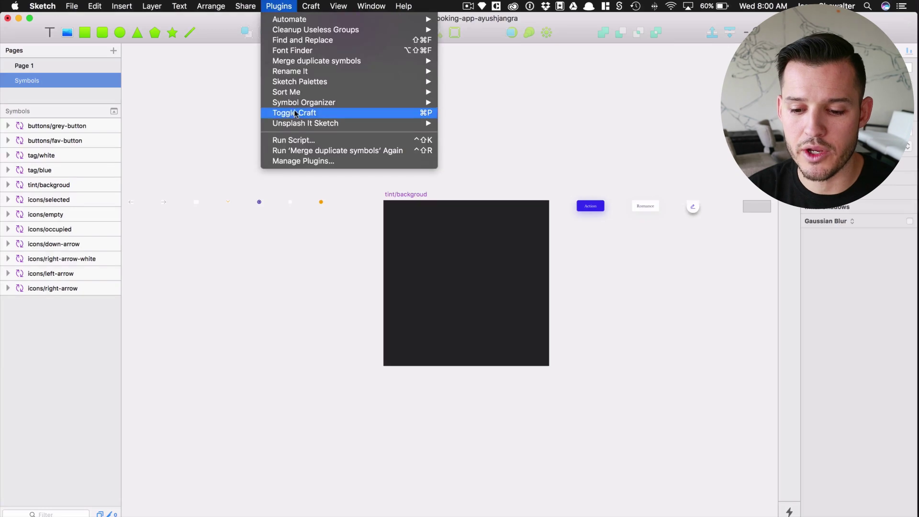
{"action": "mouse_move", "coordinate": [296, 106]}
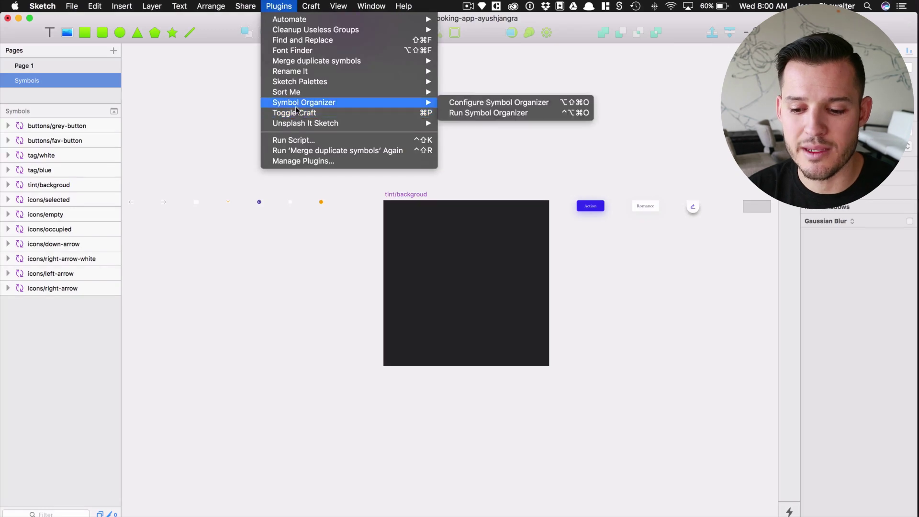
{"action": "left_click", "coordinate": [478, 108]}
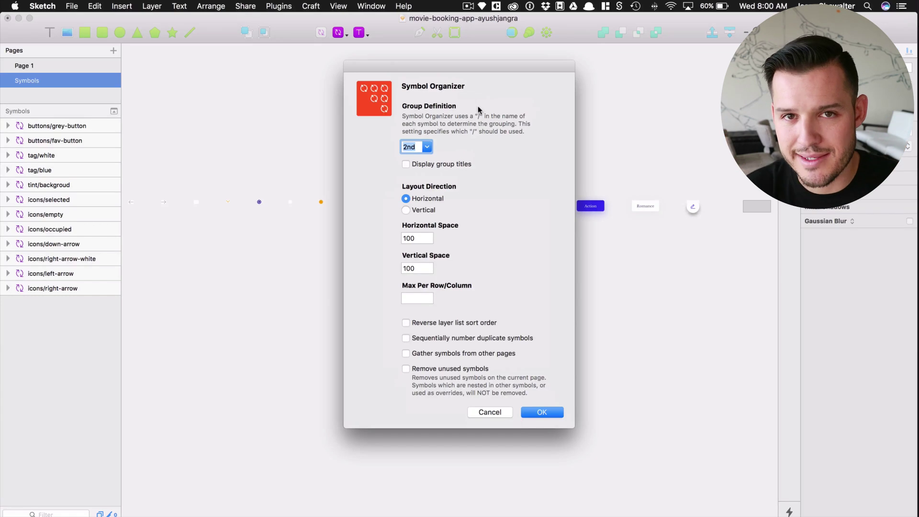
{"action": "left_click", "coordinate": [426, 149]}
{"action": "left_click", "coordinate": [478, 144]}
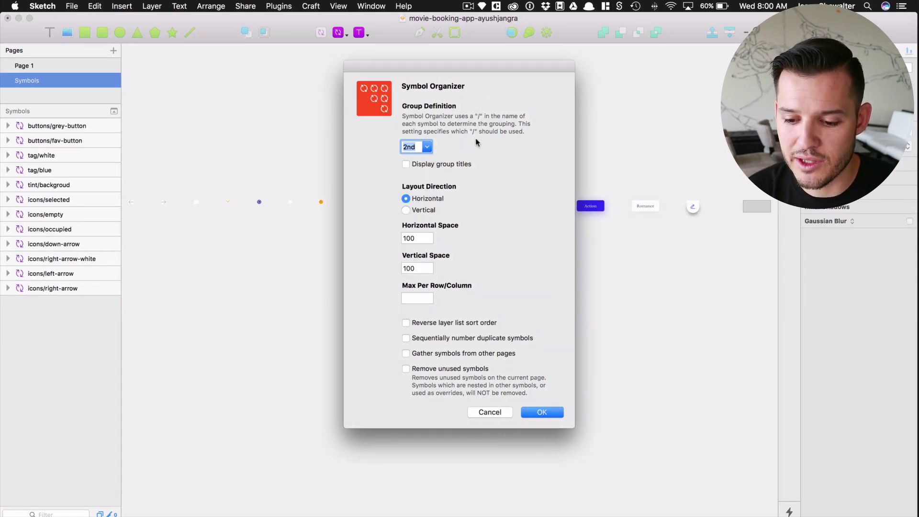
{"action": "left_click", "coordinate": [407, 165]}
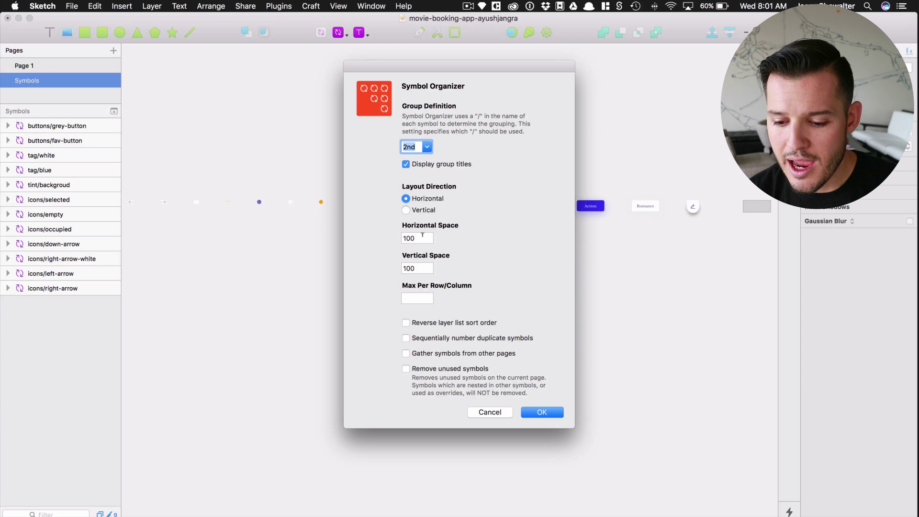
{"action": "left_click_drag", "start_coordinate": [433, 236], "coordinate": [392, 237]}
{"action": "type", "text": "50"}
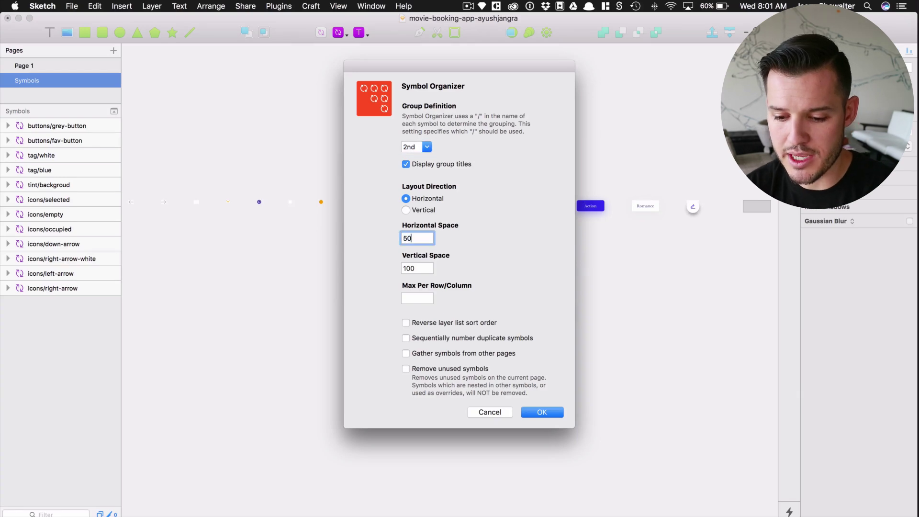
{"action": "key", "text": "Tab"}
{"action": "type", "text": "50"}
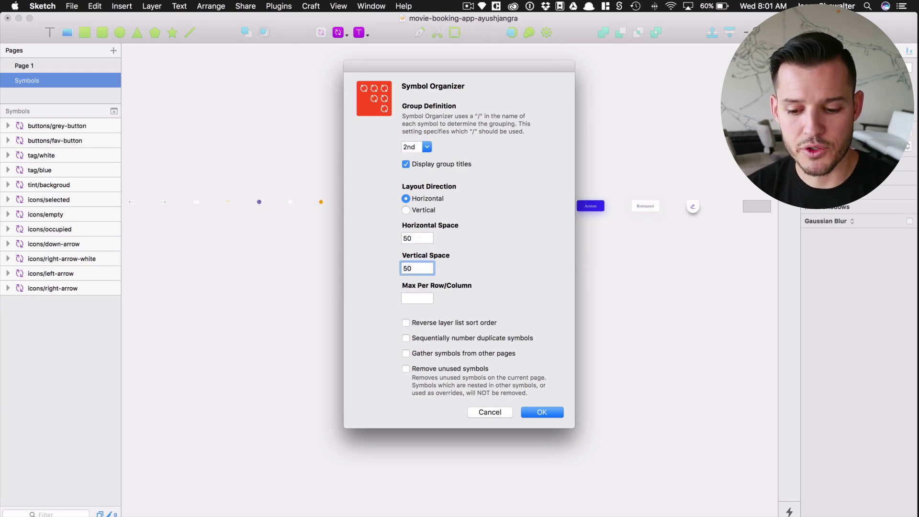
{"action": "left_click", "coordinate": [542, 412]}
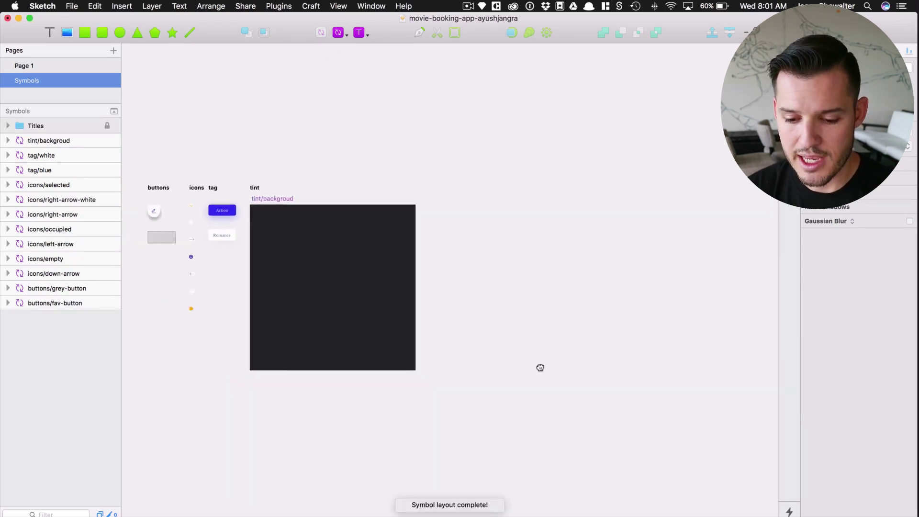
Step: Zoom in on the organized groups, inspect the Titles layer group, and reopen Symbol Organizer settings
{"action": "scroll", "coordinate": [411, 301], "scroll_direction": "left", "scroll_amount": 5}
{"action": "left_click_drag", "start_coordinate": [224, 178], "coordinate": [581, 456]}
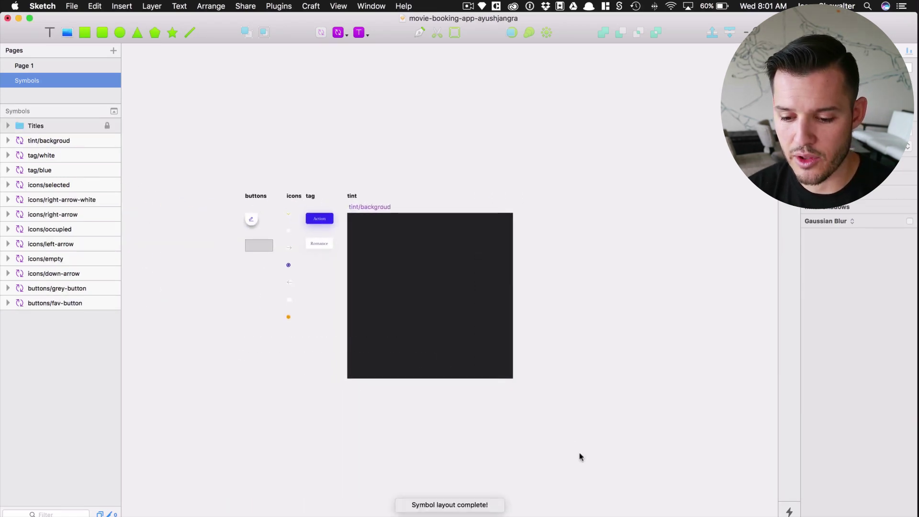
{"action": "scroll", "coordinate": [235, 211], "scroll_direction": "up", "scroll_amount": 5}
{"action": "scroll", "coordinate": [444, 380], "scroll_direction": "down", "scroll_amount": 5}
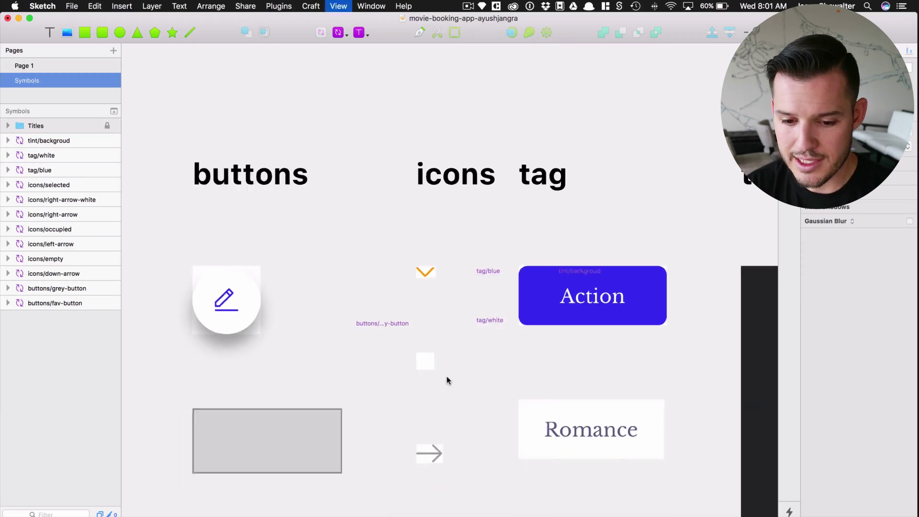
{"action": "scroll", "coordinate": [476, 396], "scroll_direction": "down", "scroll_amount": 5}
{"action": "scroll", "coordinate": [476, 396], "scroll_direction": "right", "scroll_amount": 5}
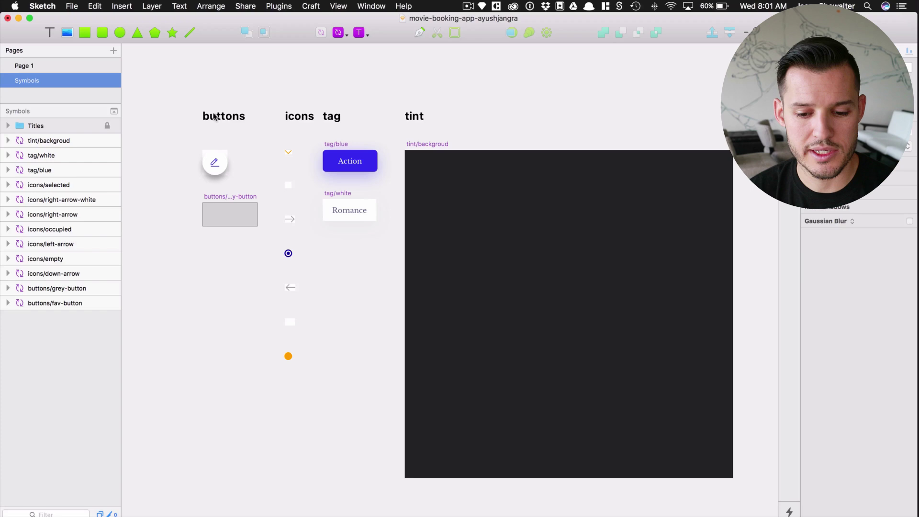
{"action": "left_click", "coordinate": [8, 126]}
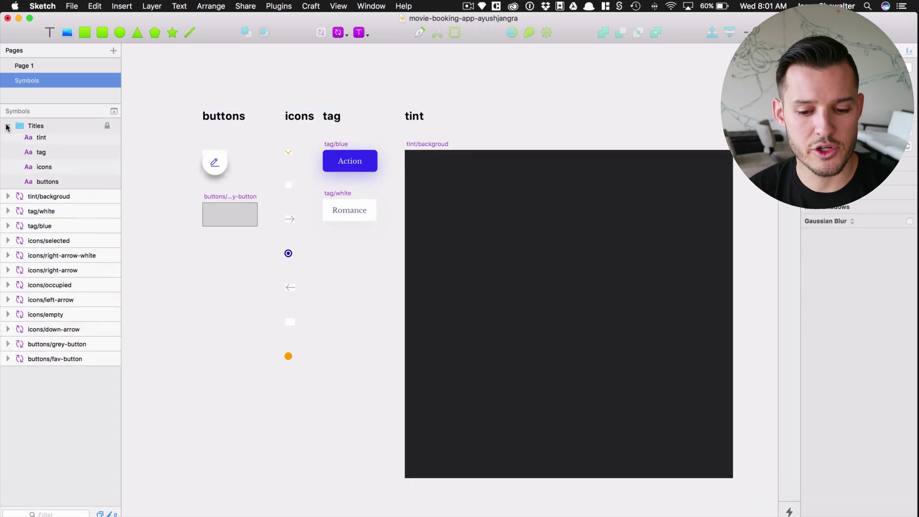
{"action": "left_click", "coordinate": [7, 126]}
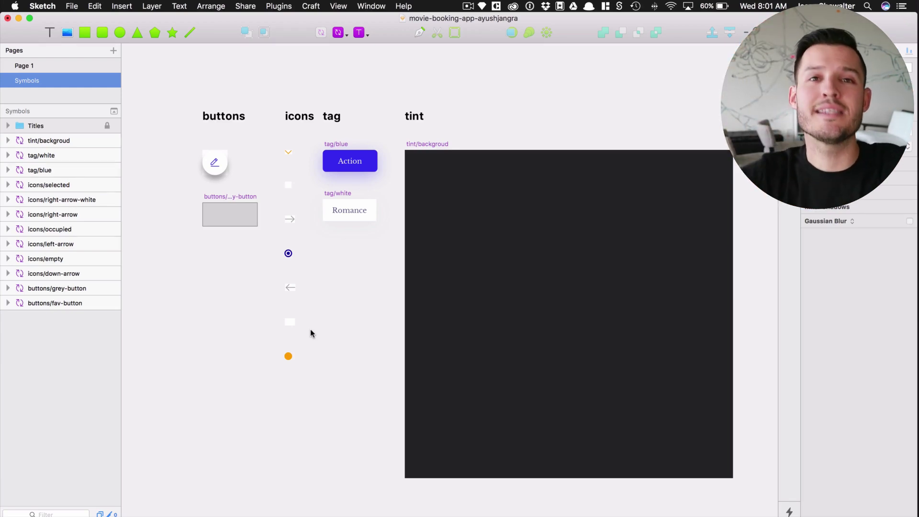
{"action": "key", "text": "ctrl+shift+o"}
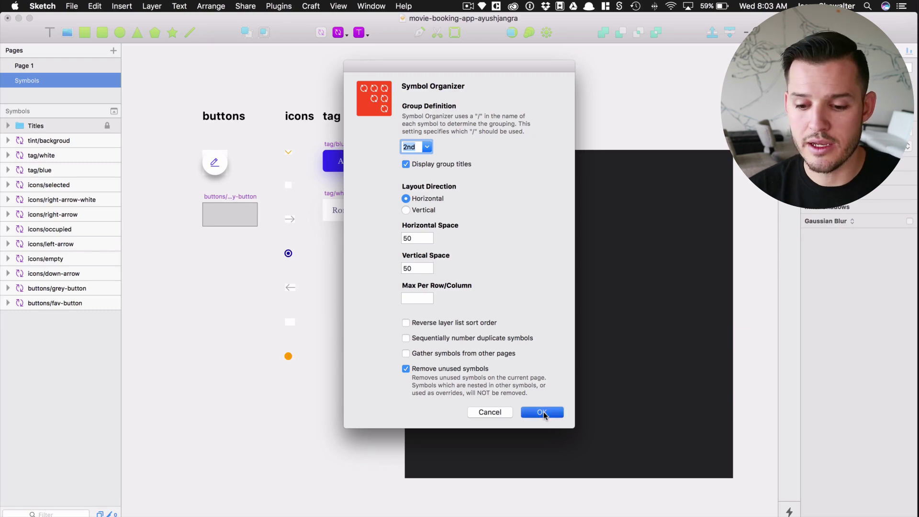
Step: Rerun Symbol Organizer with Remove unused symbols on, then undo the removal
{"action": "left_click", "coordinate": [542, 412]}
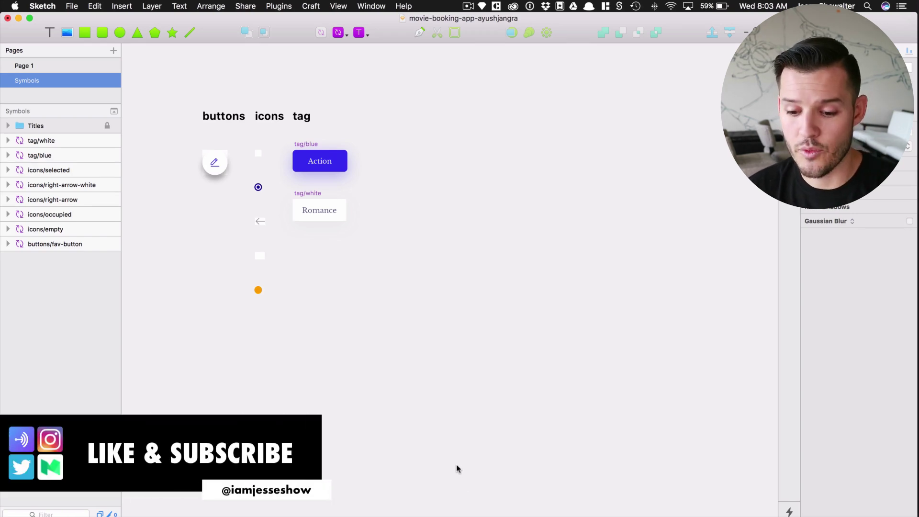
{"action": "key", "text": "super+z"}
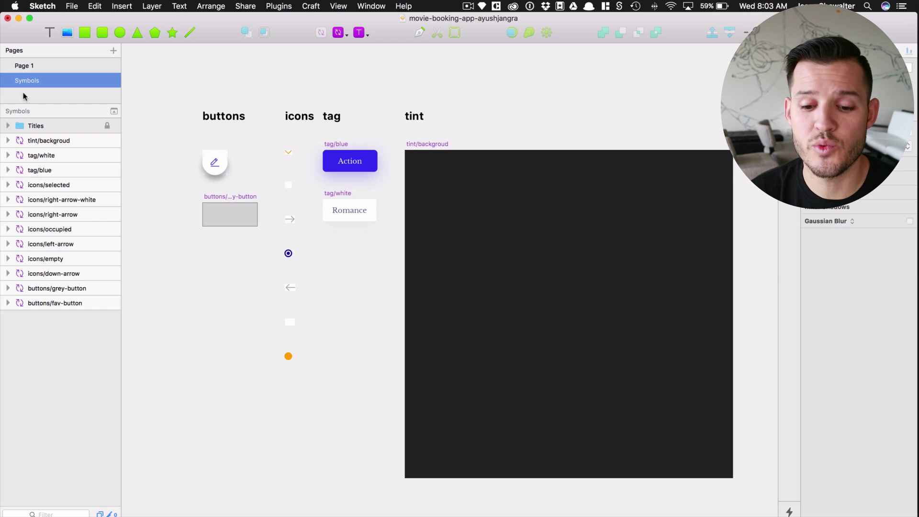
Step: On Page 1, view all five artboards and browse the grouped symbols, then return to Symbols
{"action": "left_click", "coordinate": [22, 65]}
{"action": "key", "text": "super+1"}
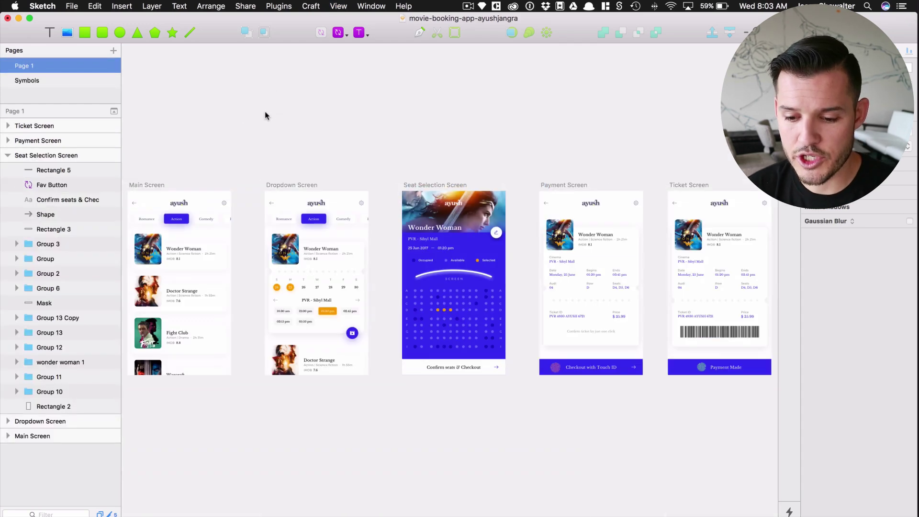
{"action": "left_click", "coordinate": [338, 32]}
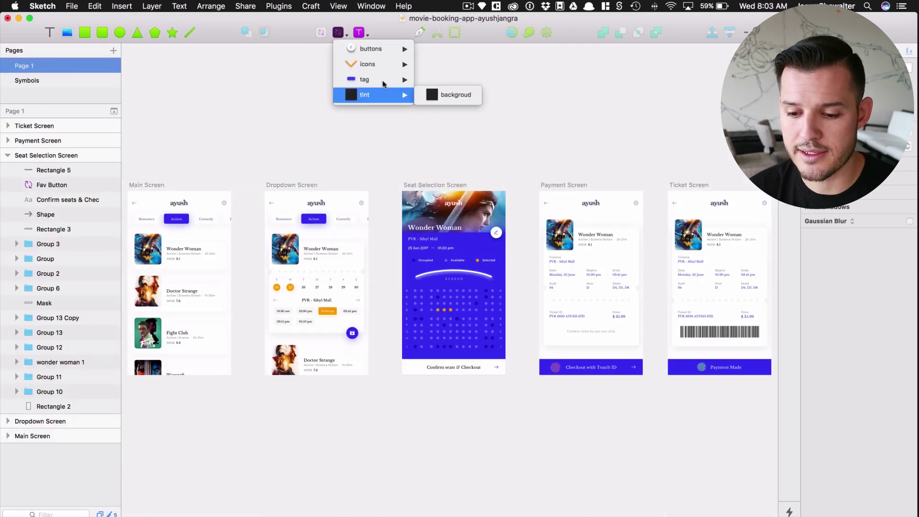
{"action": "mouse_move", "coordinate": [381, 50]}
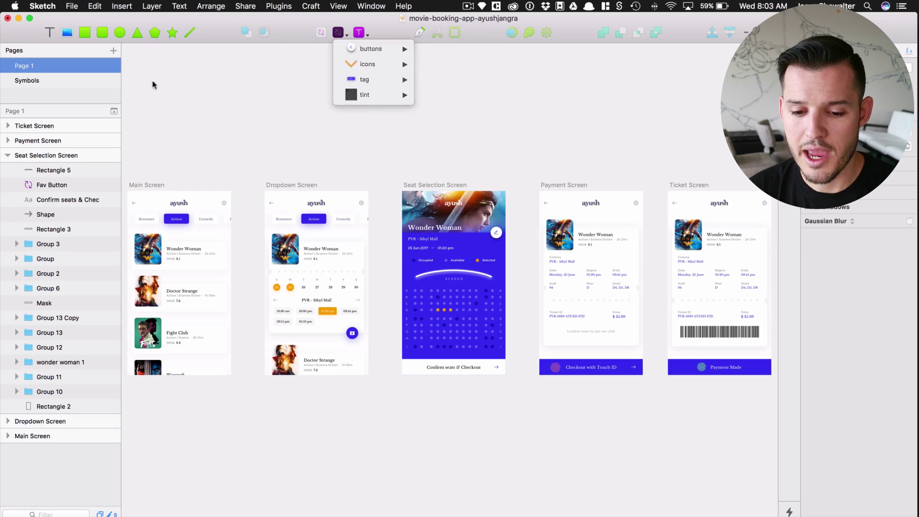
{"action": "left_click", "coordinate": [36, 80]}
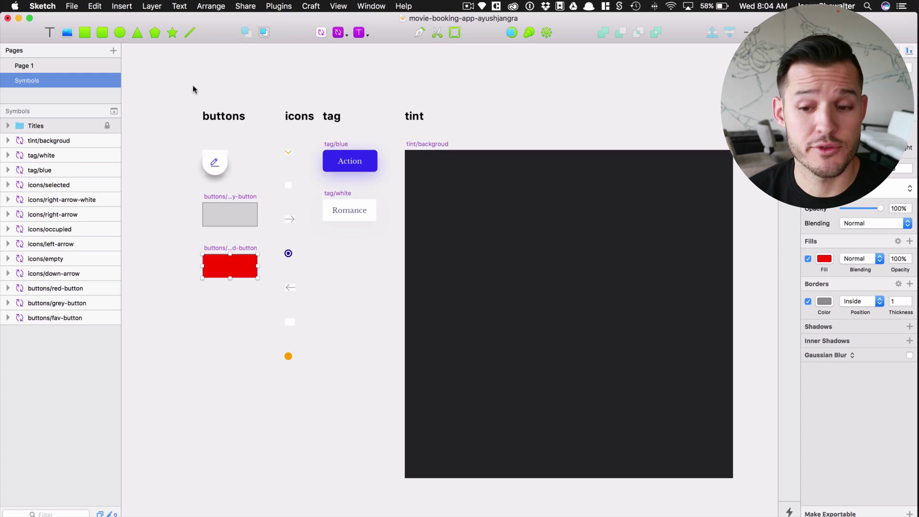
Step: Select all 13 symbols in the layer list, sort them A1 → Z9 with Sort Me, then deselect
{"action": "left_click", "coordinate": [291, 5]}
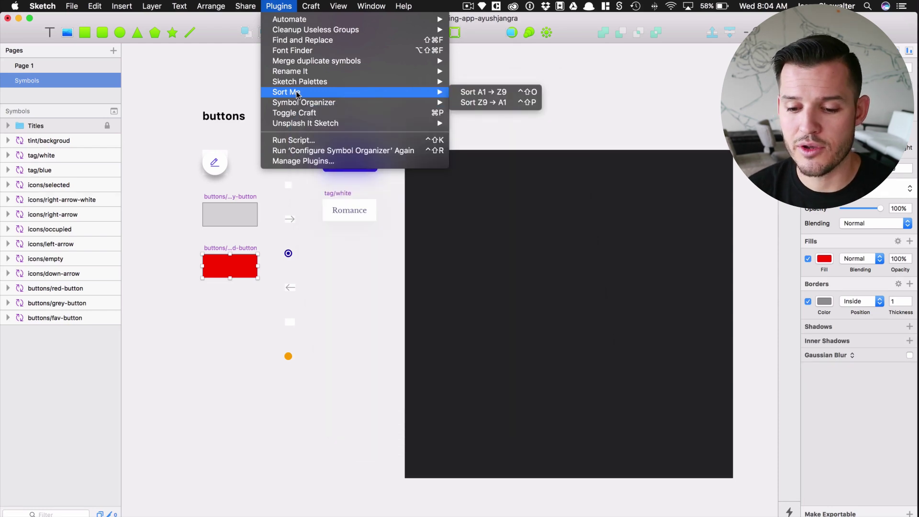
{"action": "left_click", "coordinate": [471, 96]}
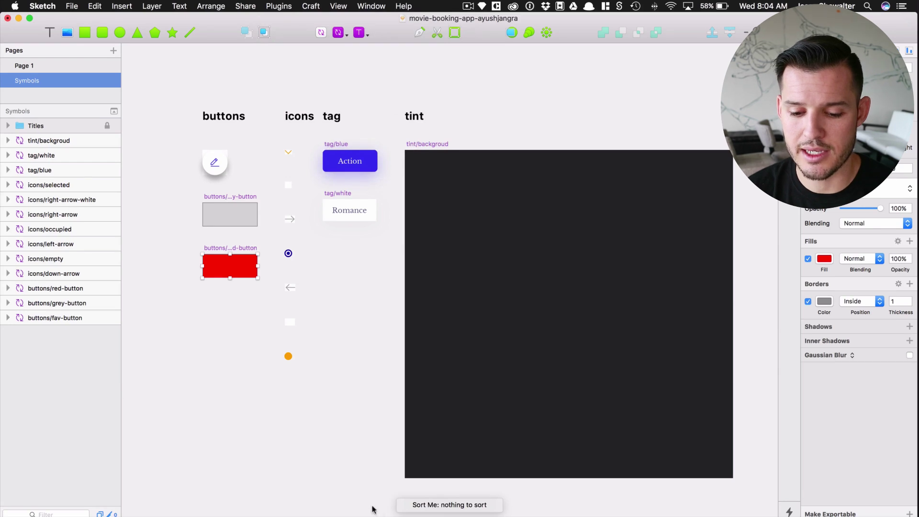
{"action": "left_click", "coordinate": [69, 145]}
{"action": "left_click", "coordinate": [58, 315], "text": "shift"}
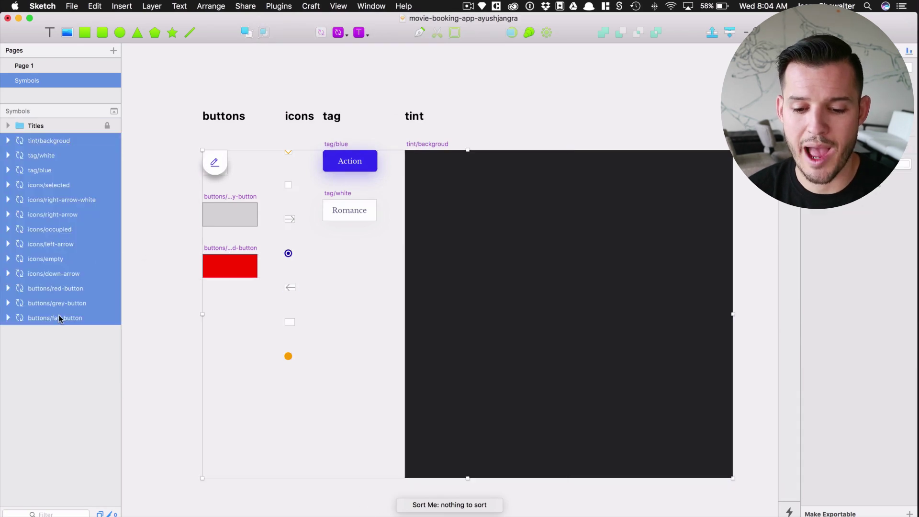
{"action": "left_click", "coordinate": [246, 6]}
{"action": "mouse_move", "coordinate": [277, 6]}
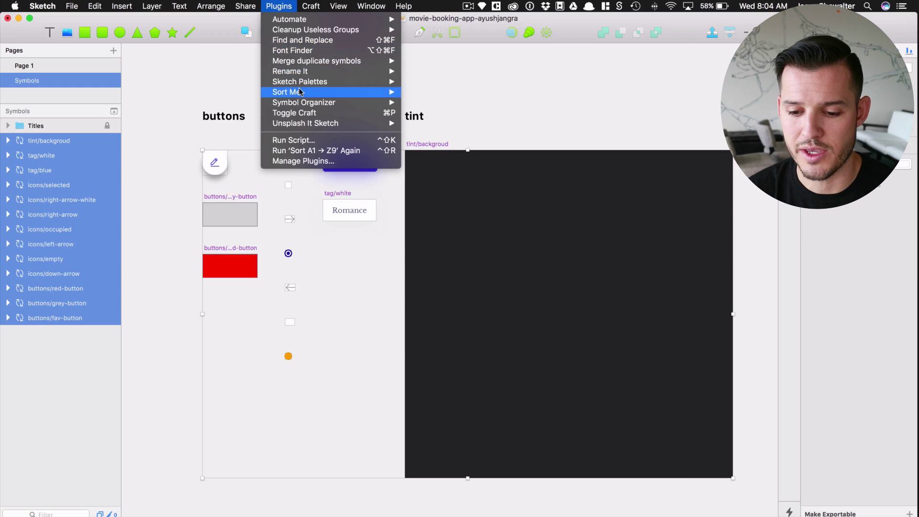
{"action": "mouse_move", "coordinate": [301, 92]}
{"action": "left_click", "coordinate": [469, 91]}
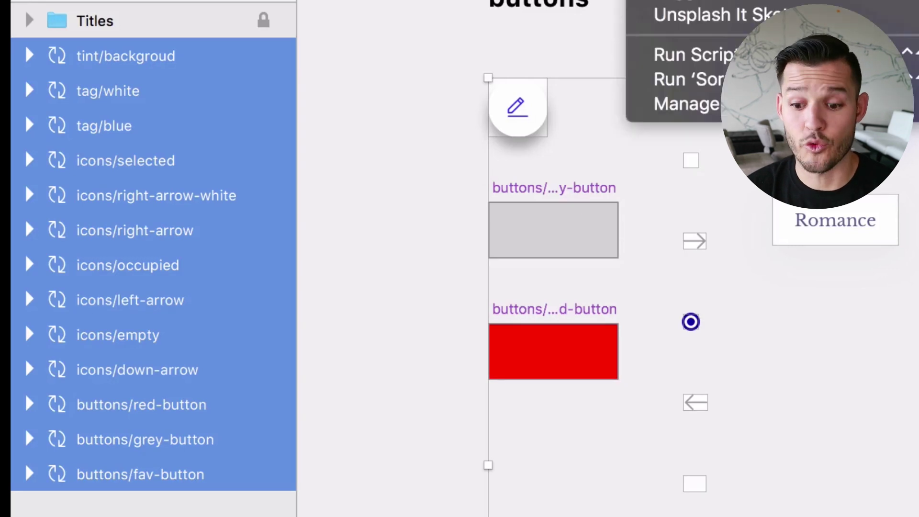
{"action": "key", "text": "ctrl+shift+r"}
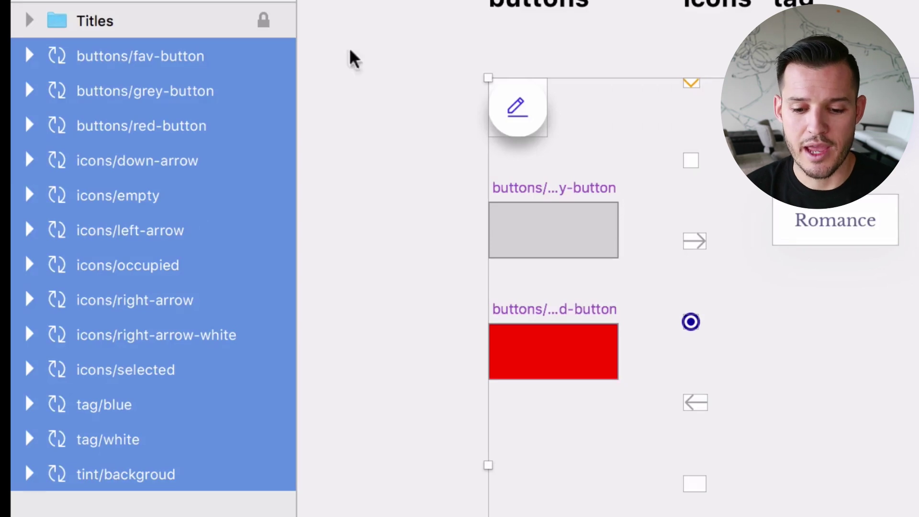
{"action": "left_click", "coordinate": [345, 60]}
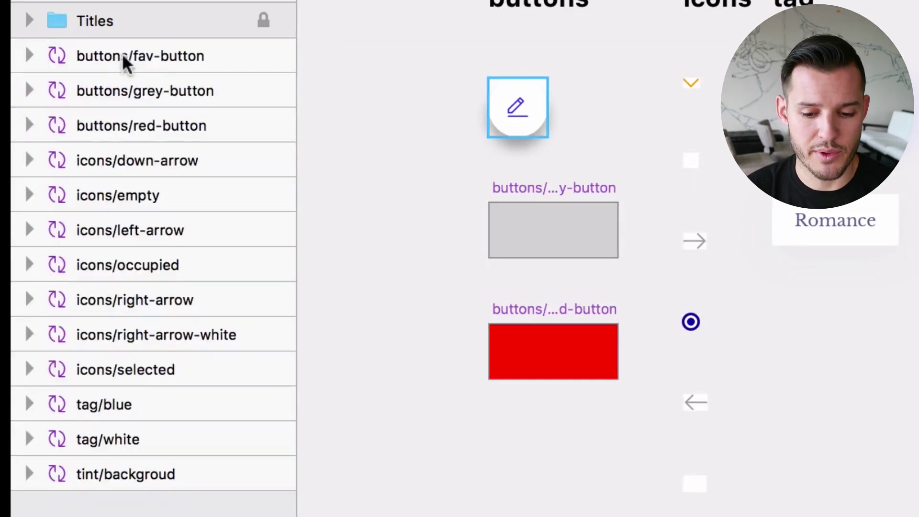